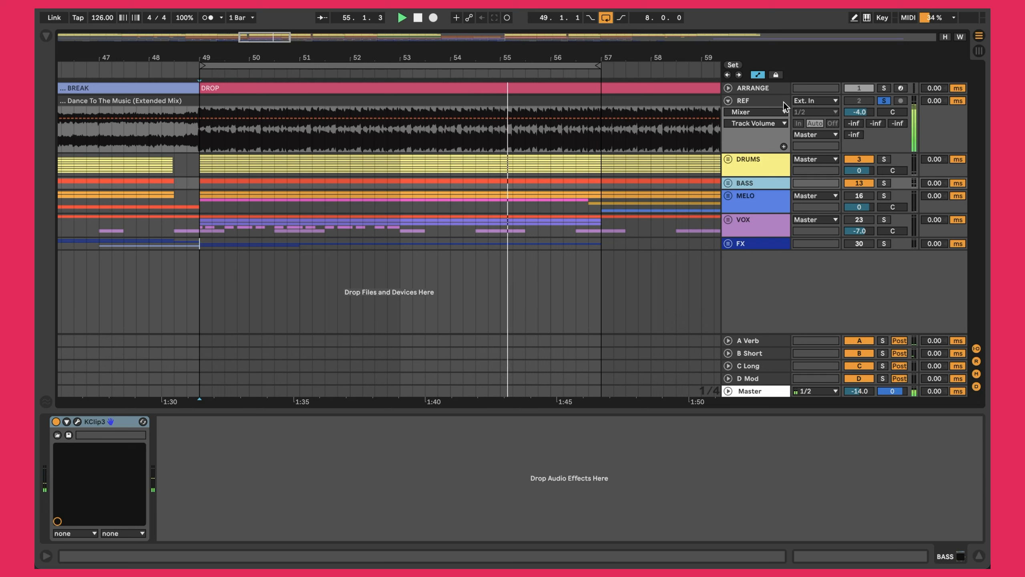
Step: Unsolo the REF track and unfold the MELO group to show its tracks
key(s)
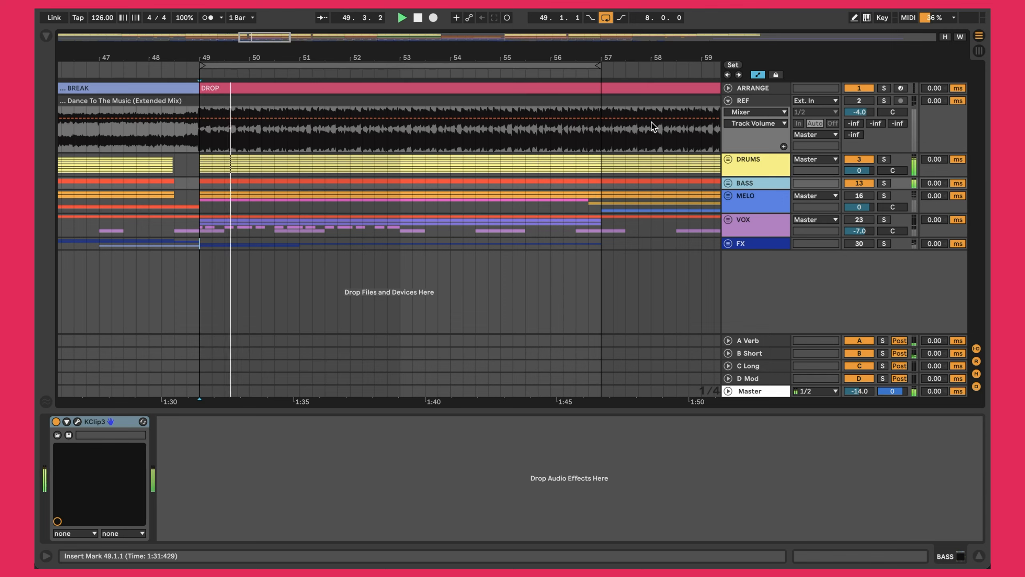
click(730, 197)
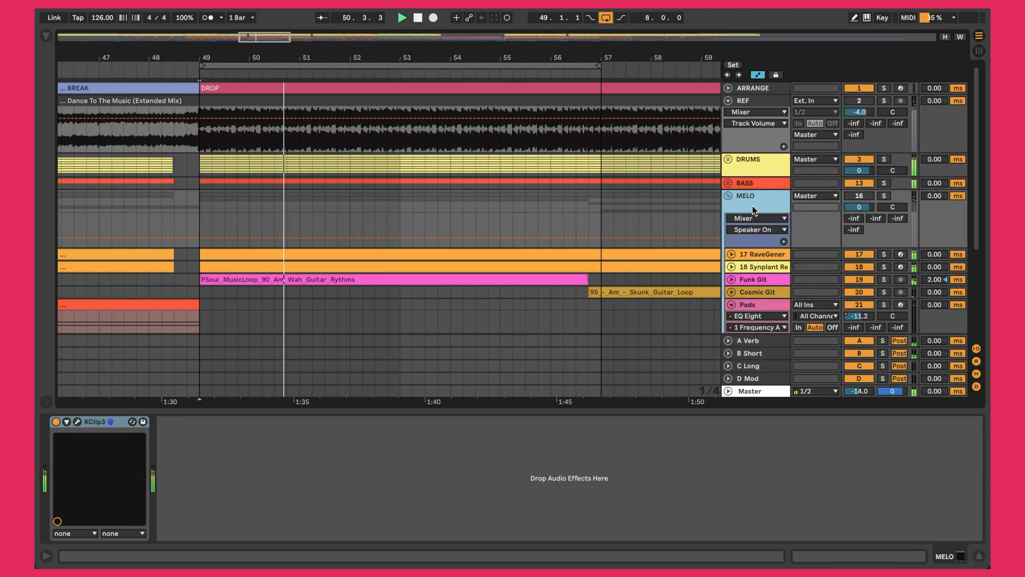
scroll(601, 206, down, 3)
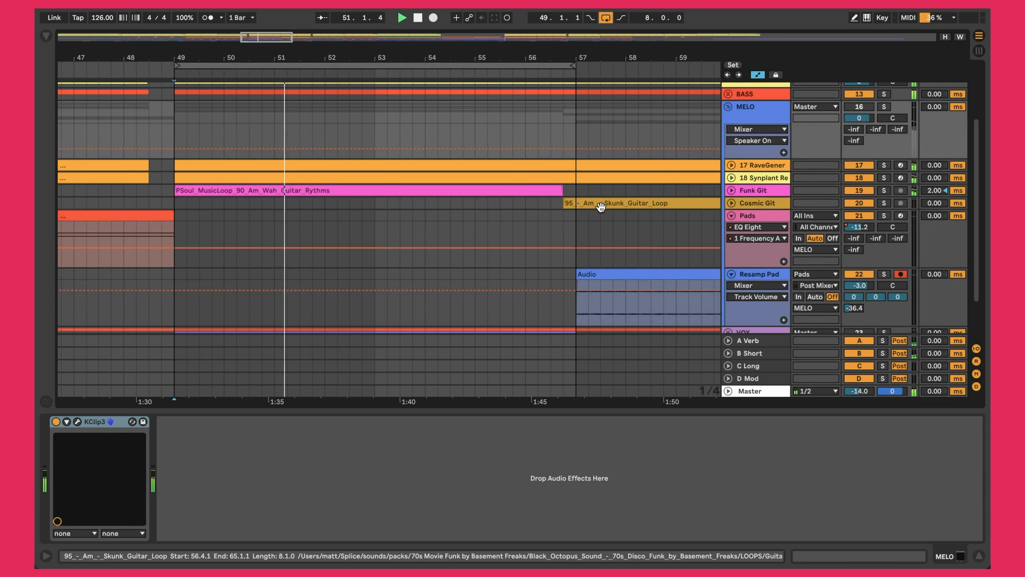
Step: Expand the RaveGenerator track, audition it briefly in solo, and show its device chain
click(731, 166)
click(884, 165)
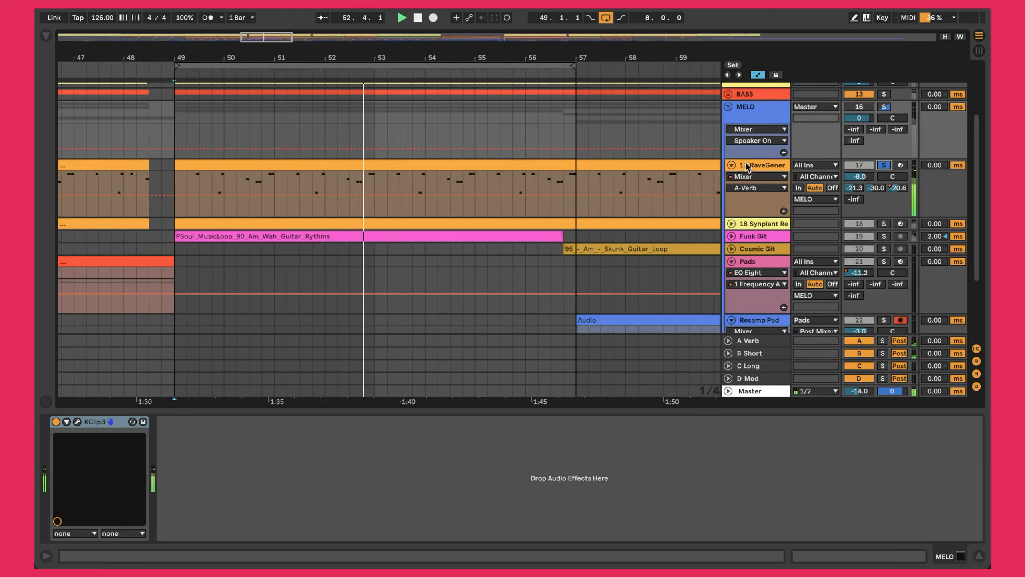
click(884, 165)
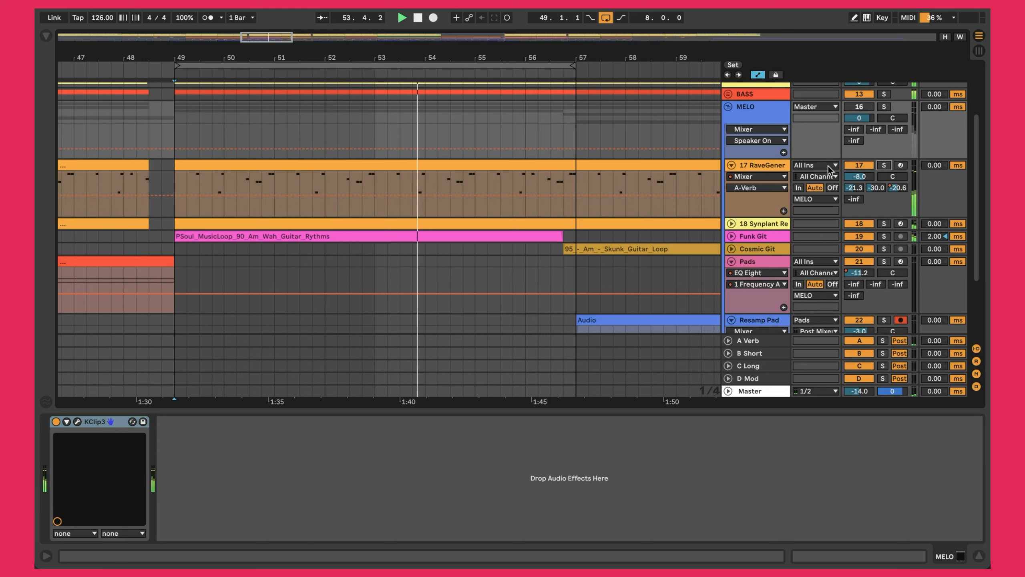
click(767, 166)
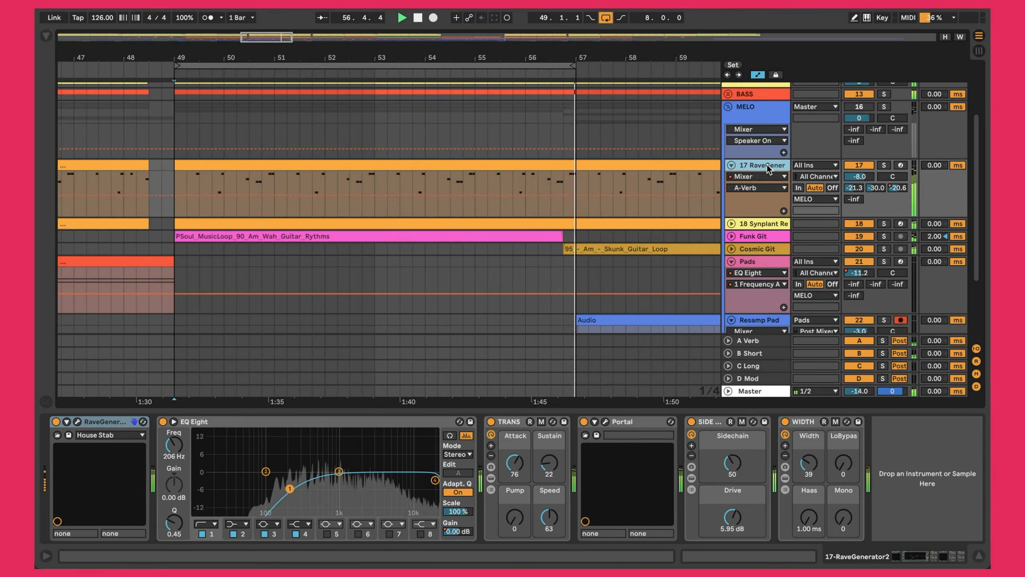
Step: Deactivate all tracks inside the MELO group, from RaveGenerator through Resamp Pad, and fold the group
scroll(771, 162, up, 1)
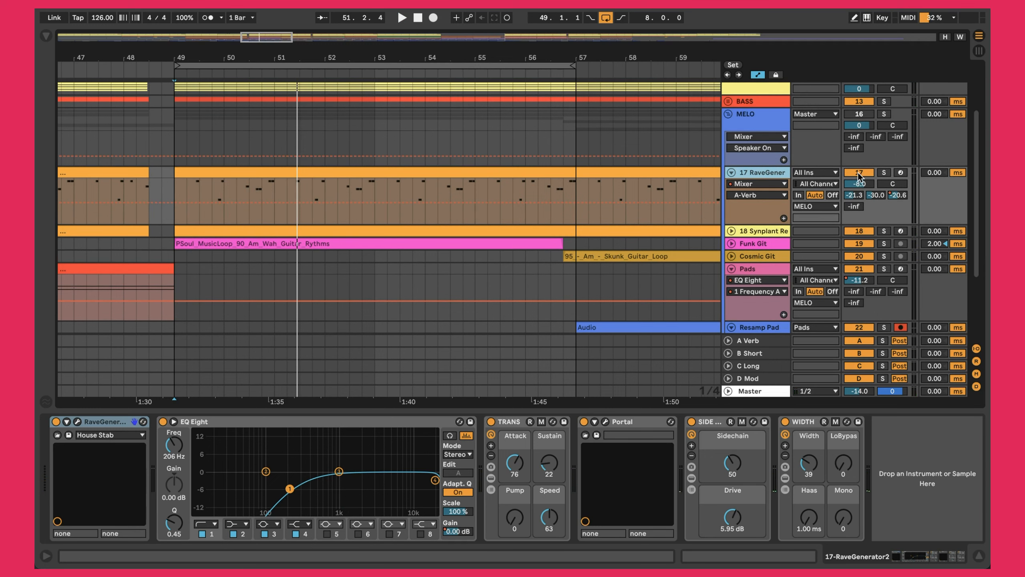
scroll(764, 170, down, 5)
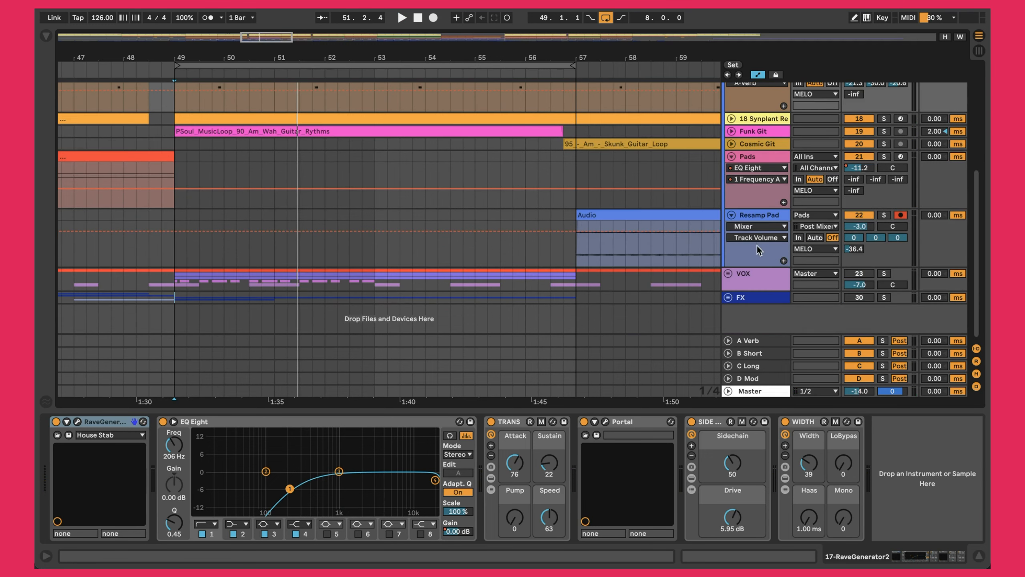
click(773, 215)
scroll(872, 221, up, 8)
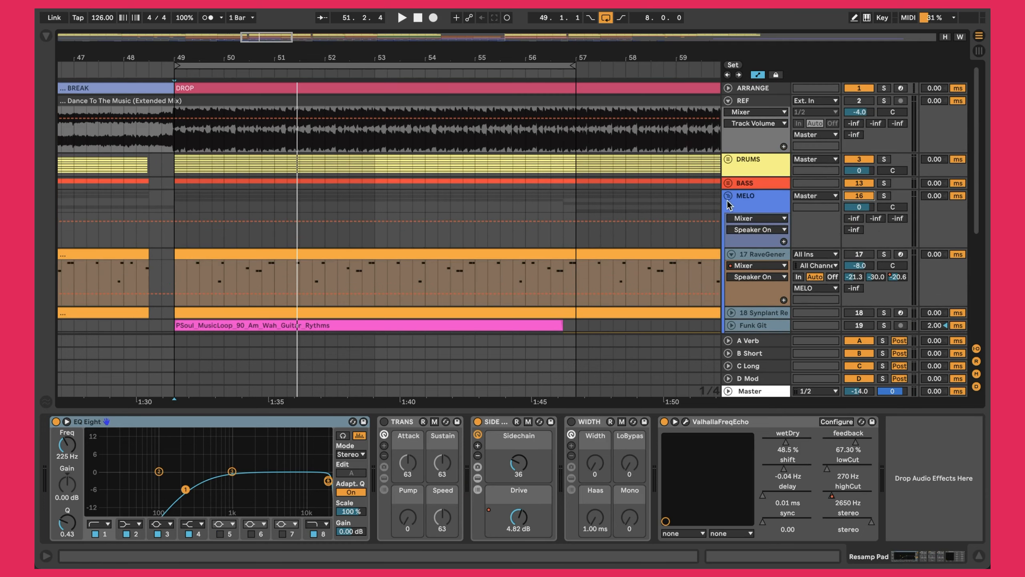
click(727, 196)
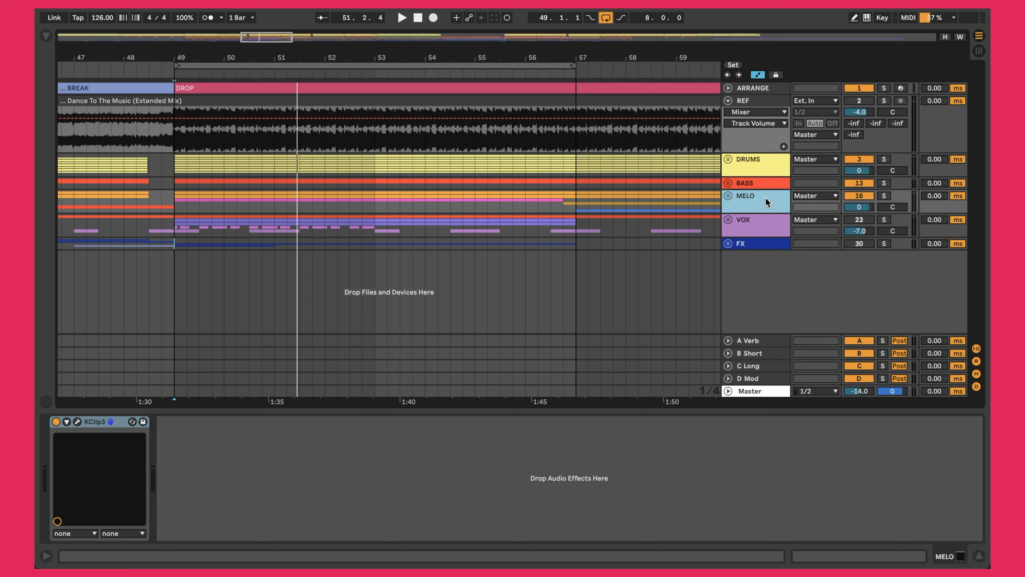
Step: Play the looped drop section from bar 49 and unfold the MELO group during playback
click(182, 264)
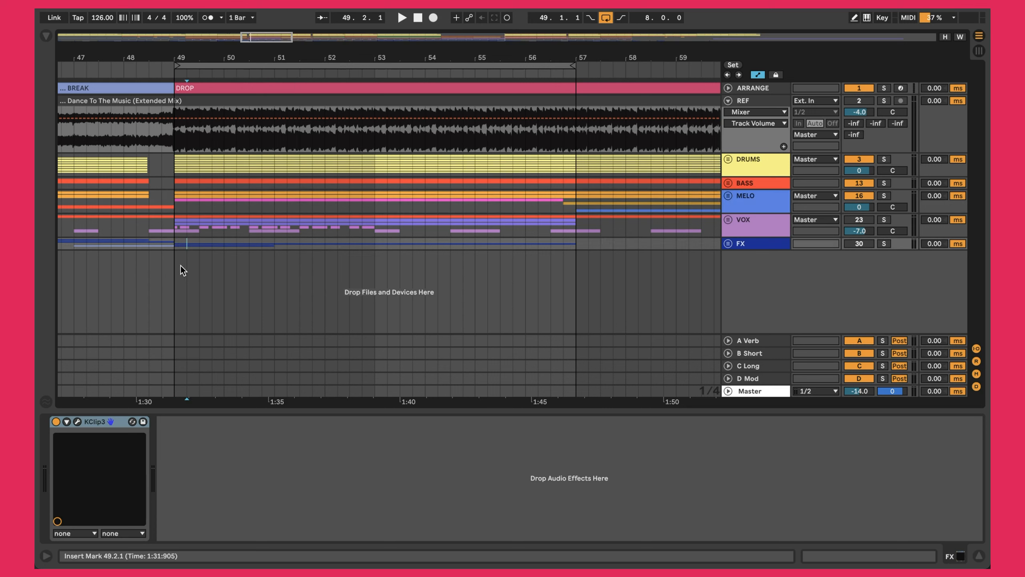
key(space)
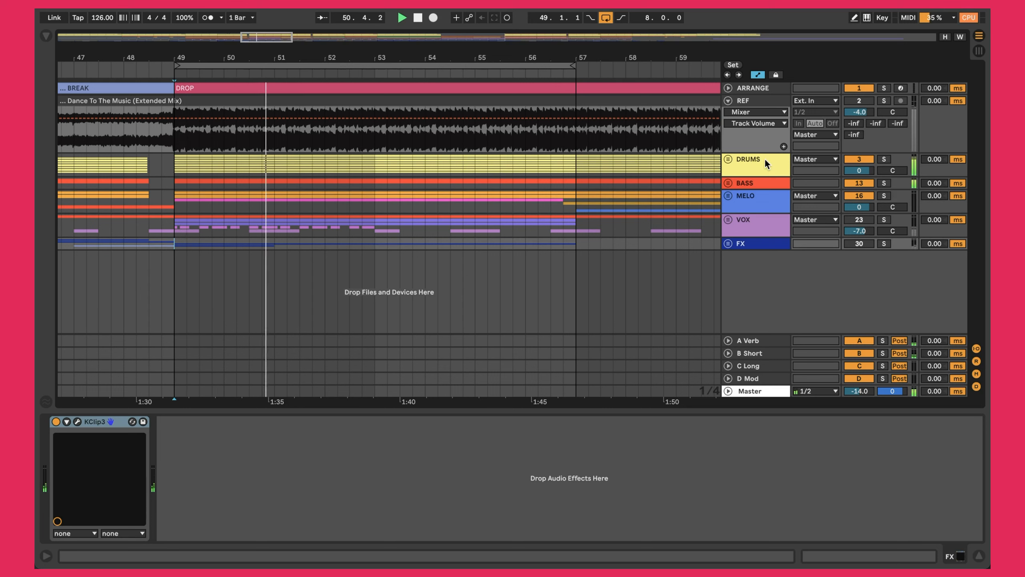
click(728, 196)
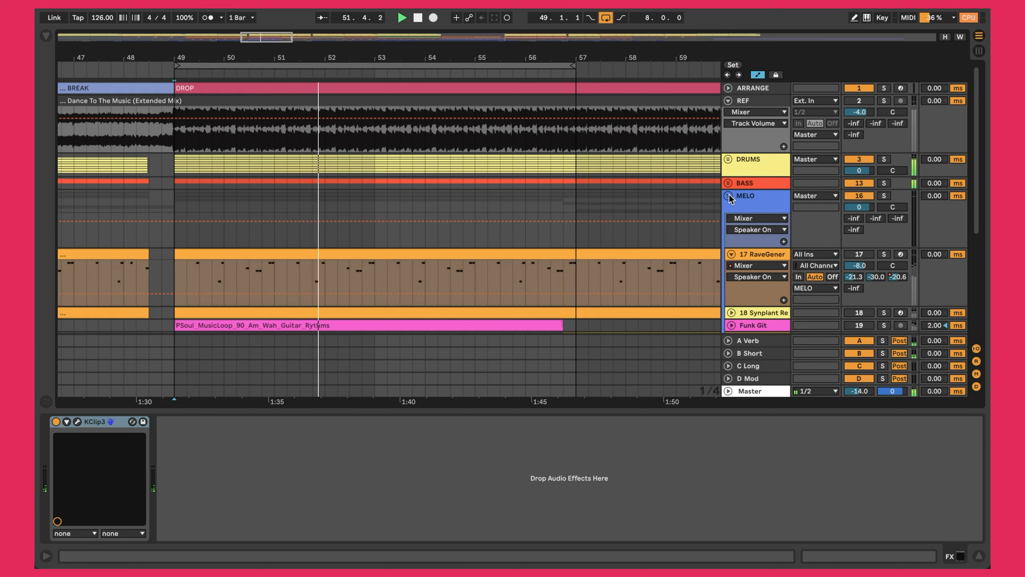
click(729, 196)
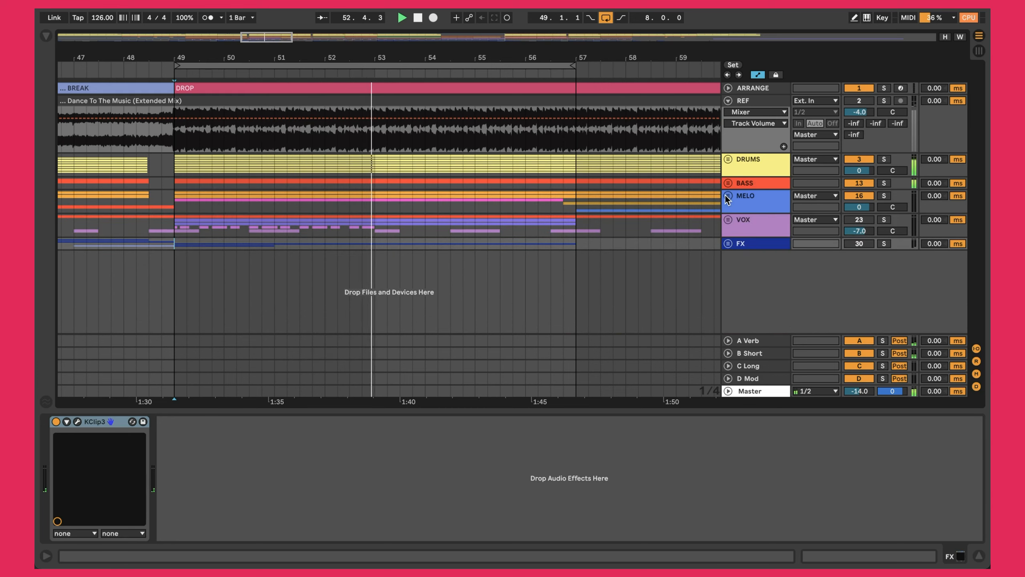
click(728, 196)
scroll(758, 255, down, 2)
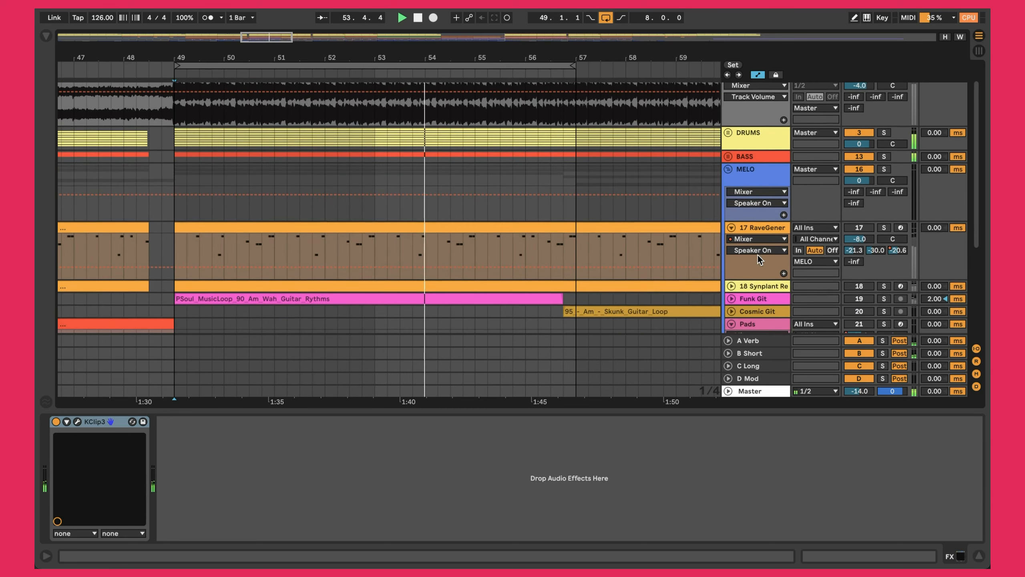
scroll(757, 255, up, 2)
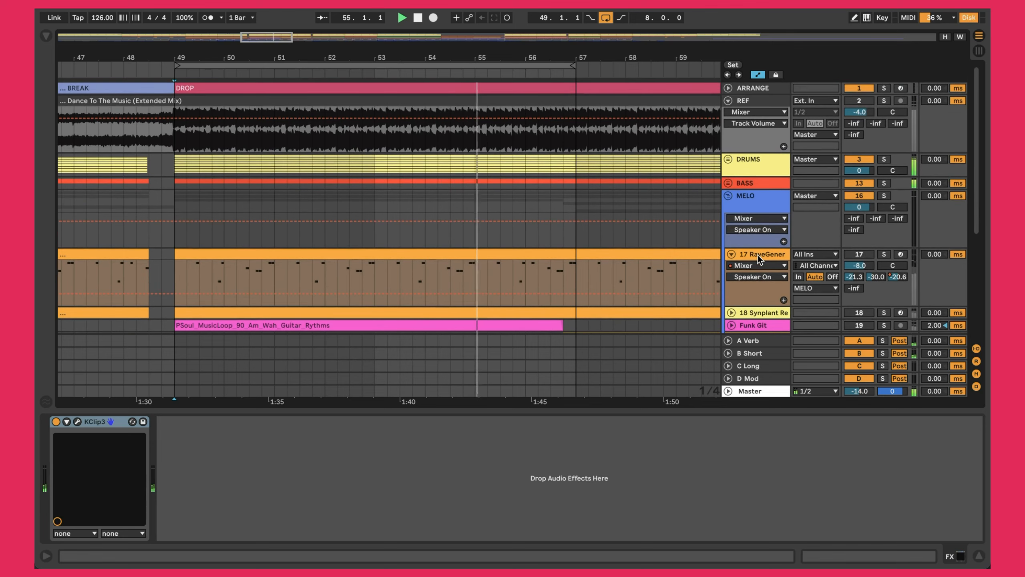
Step: Audition the Dance To The Music reference by soloing the REF track, and unsolo it to return to the mix
click(238, 97)
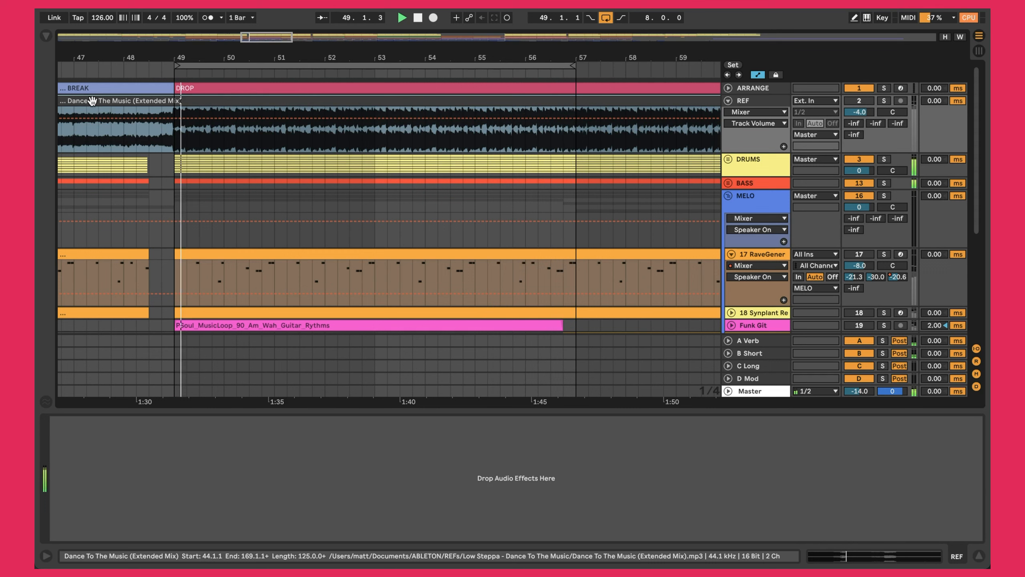
key(a)
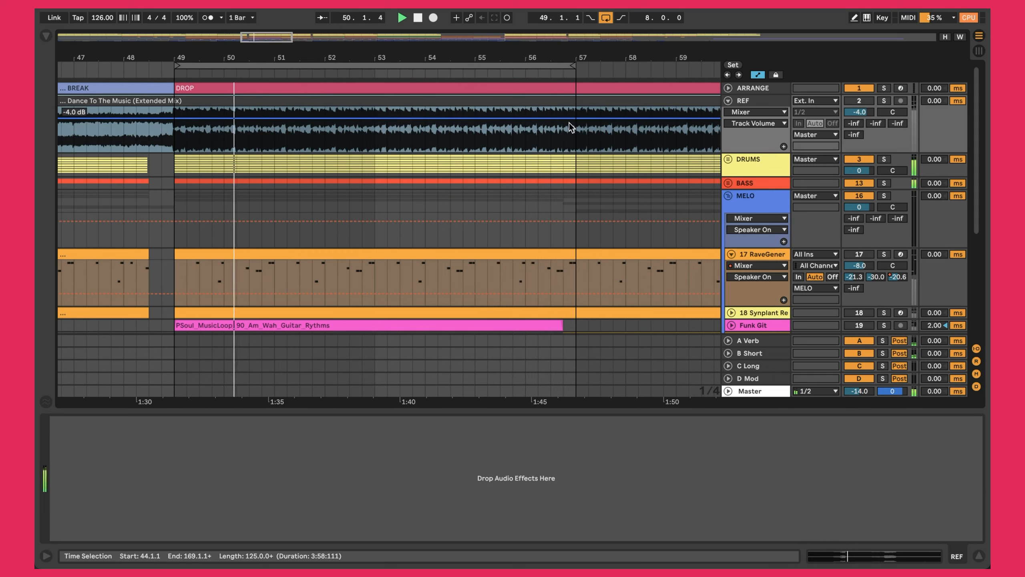
click(534, 126)
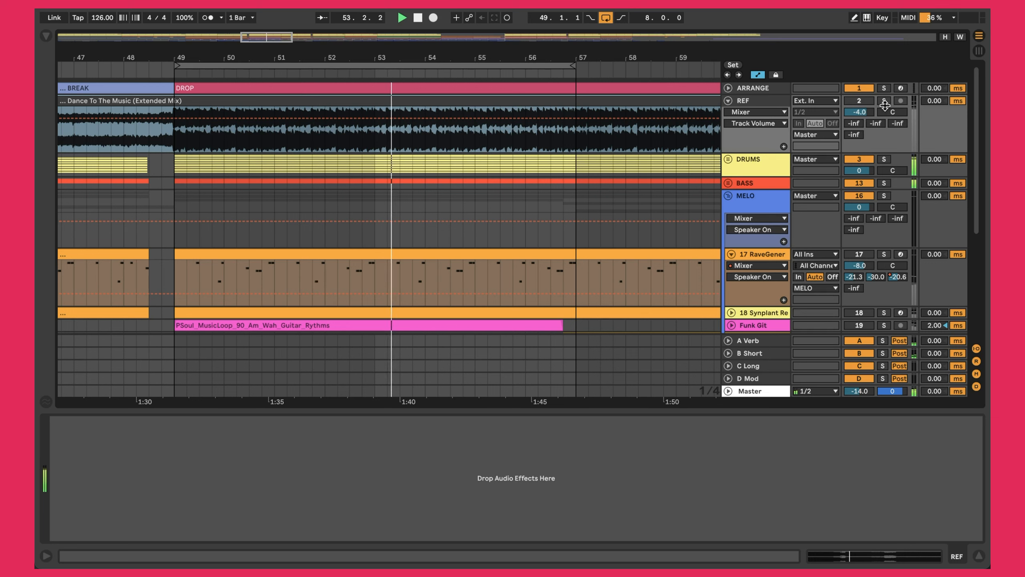
click(884, 102)
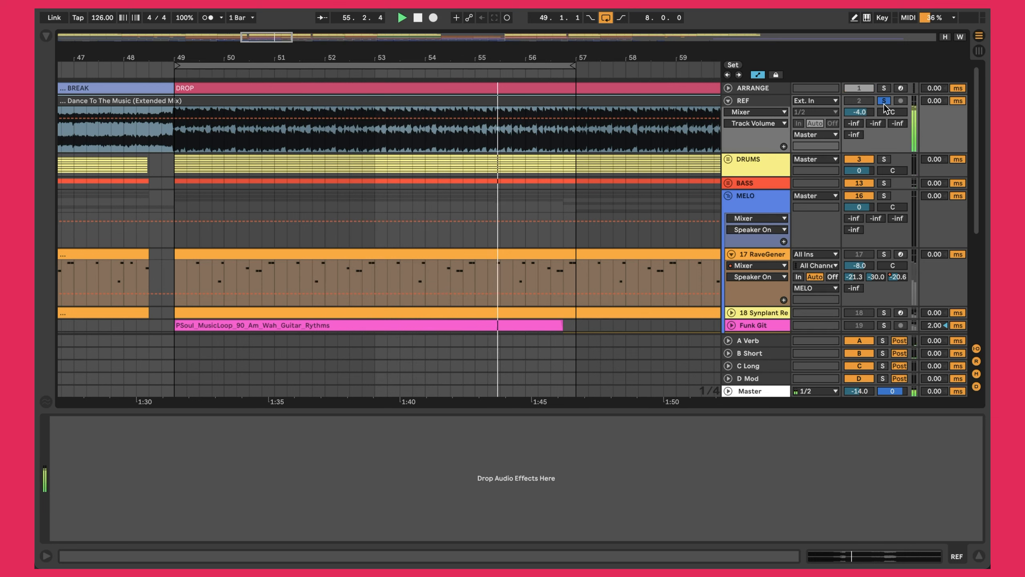
click(882, 104)
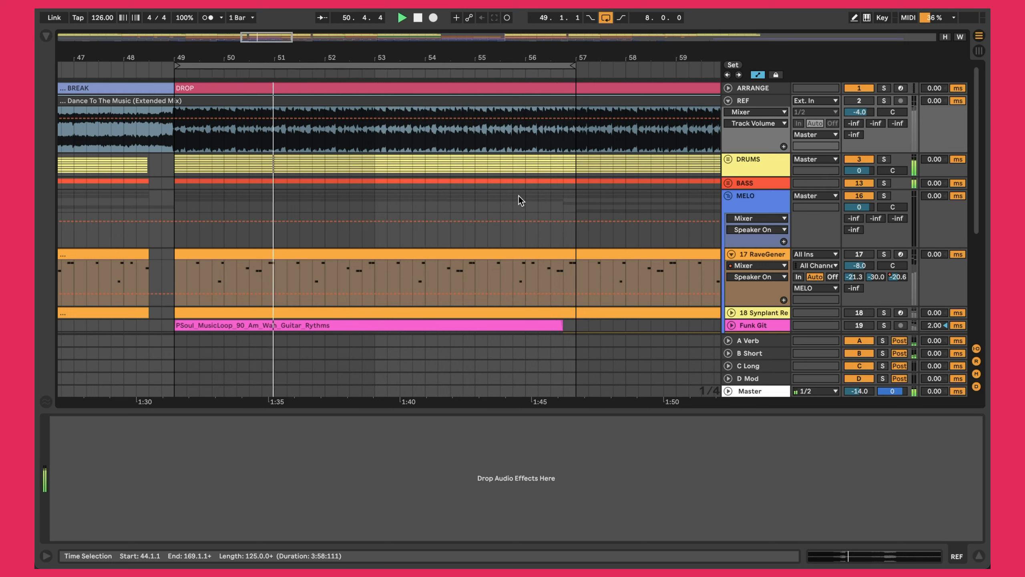
Step: Reactivate the RaveGenerator track and inspect the notes of its MIDI clip over the drop
click(859, 255)
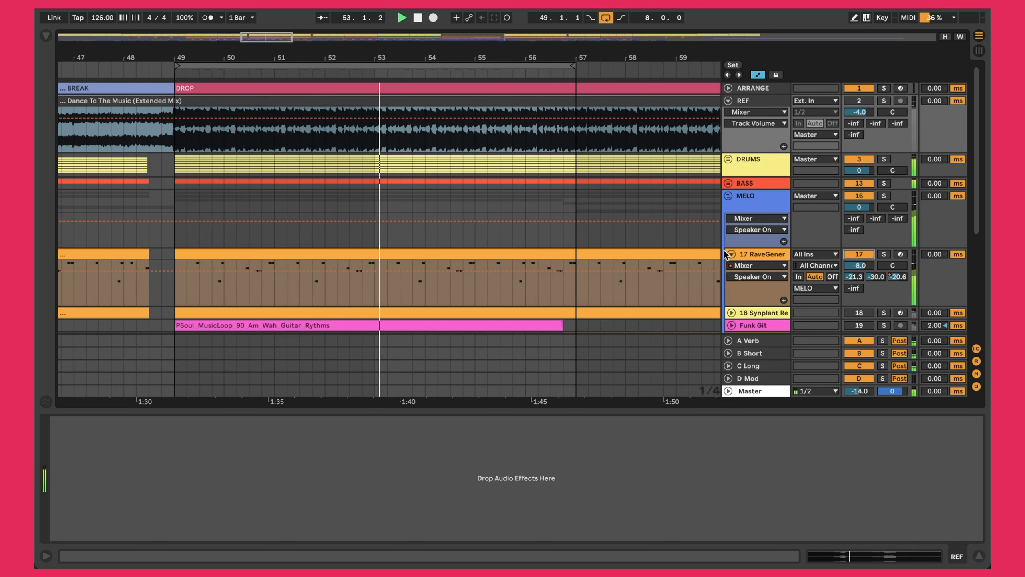
double_click(430, 253)
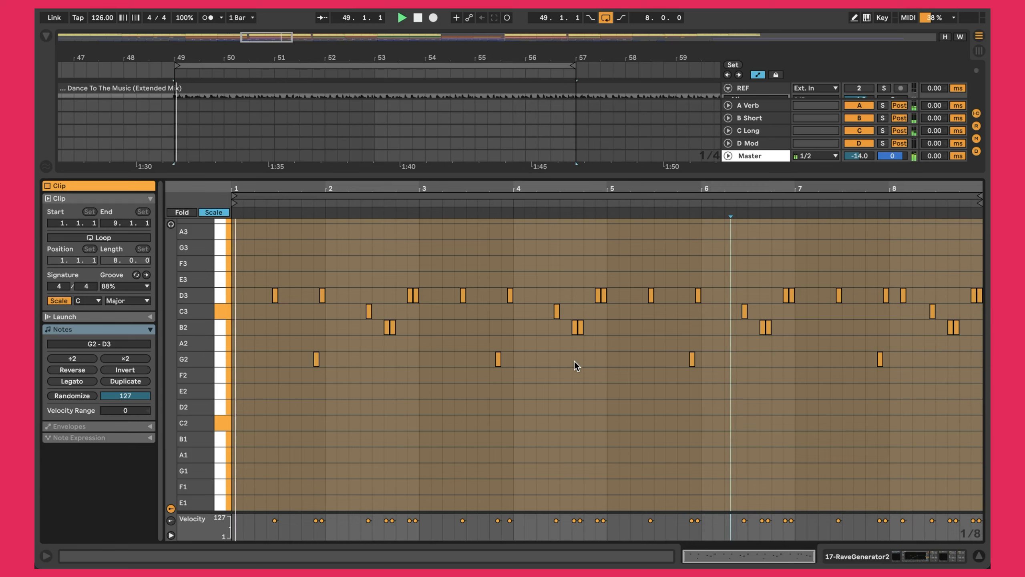
key(shift+Tab)
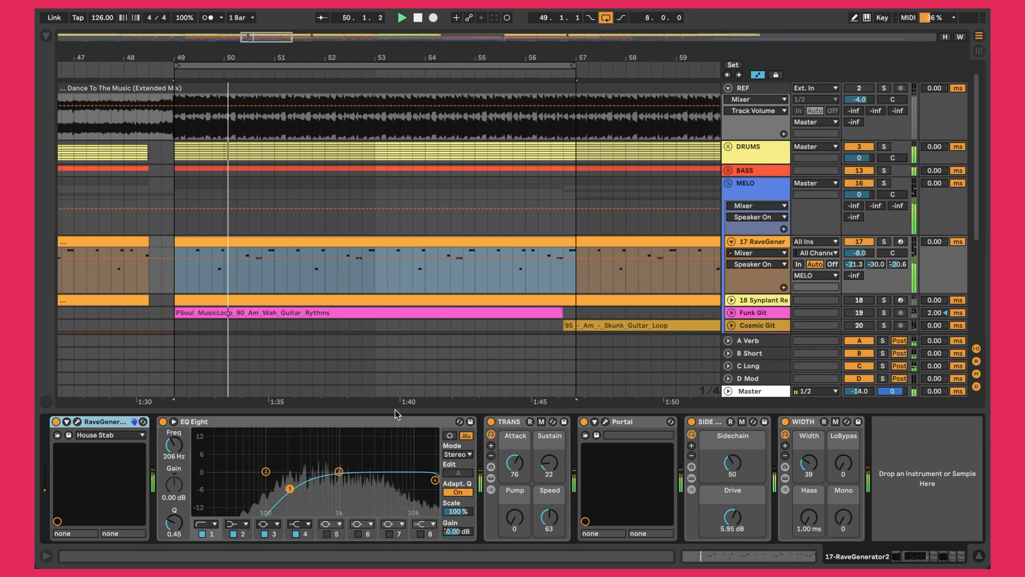
Step: Open the RaveGenerator instrument window, examine its layered House Stab settings, and close the window
click(77, 421)
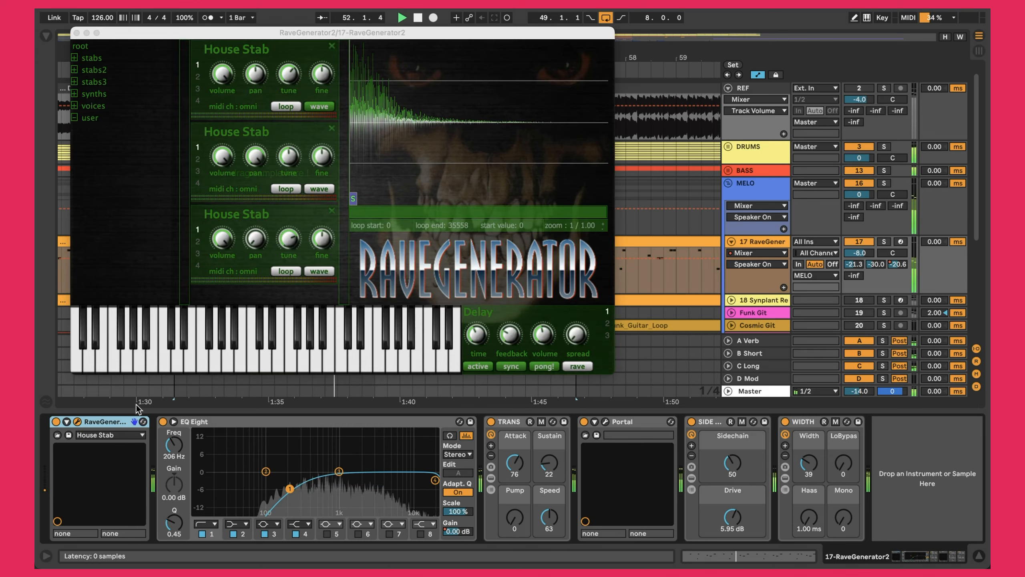
drag(201, 33, 274, 50)
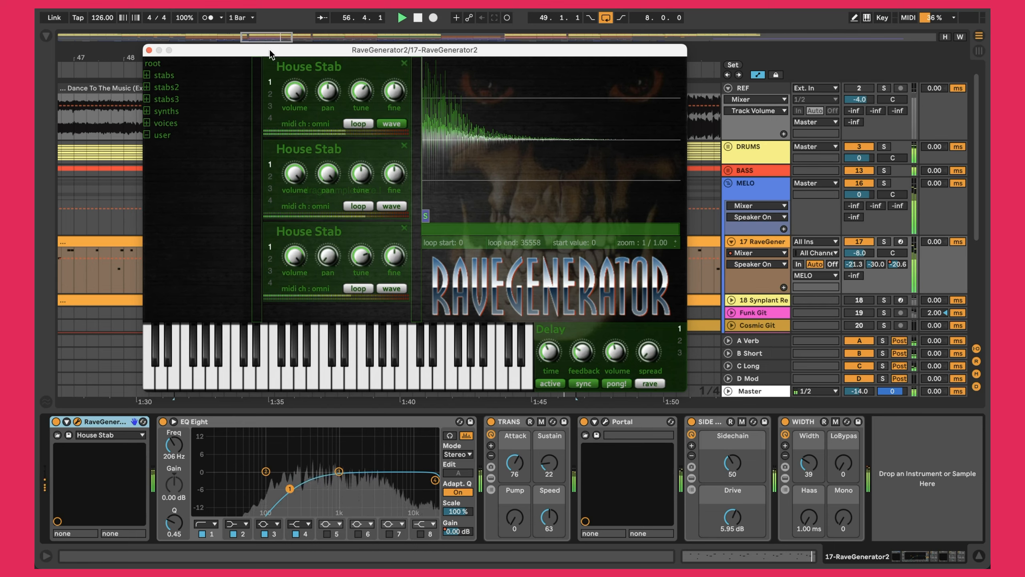
click(149, 49)
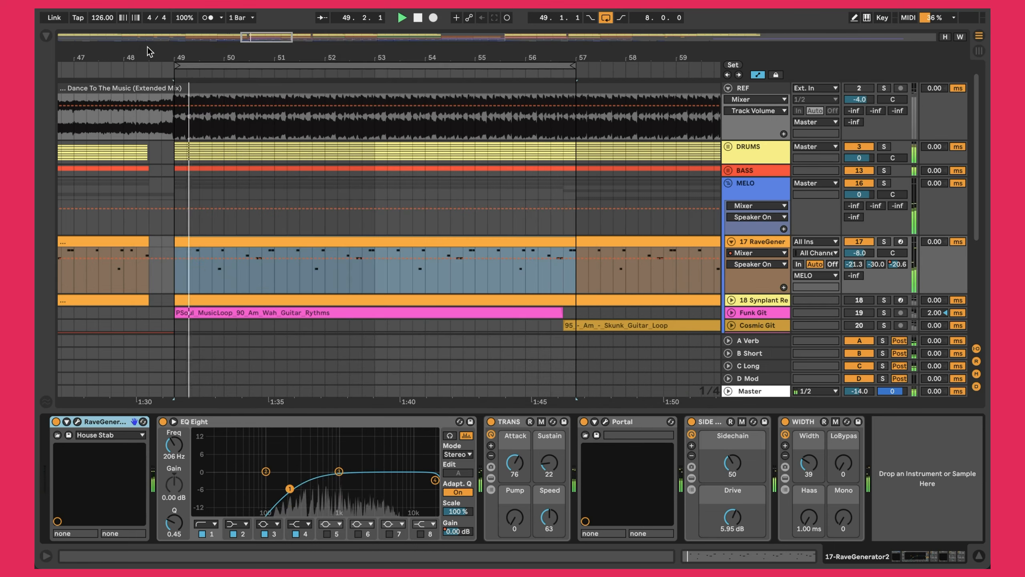
Step: Review the stab pattern in the RaveGenerator MIDI clip again and return to the track's device chain
double_click(343, 241)
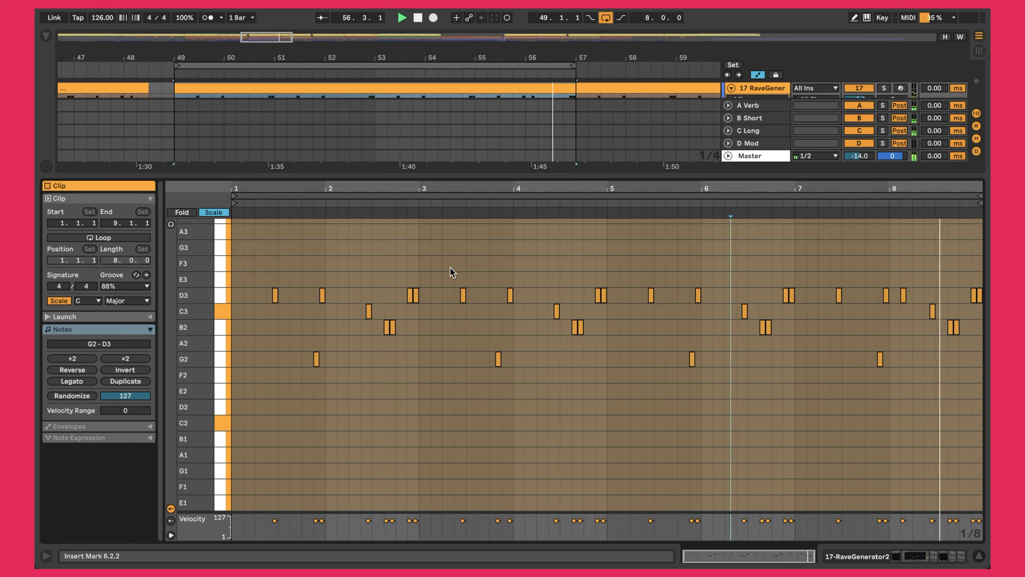
key(shift+Tab)
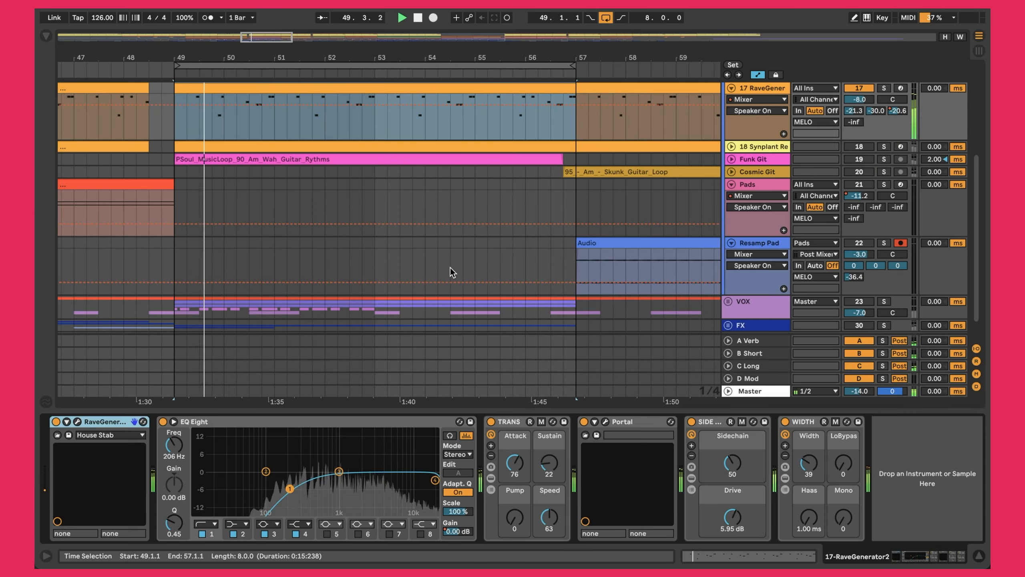
scroll(450, 268, up, 1)
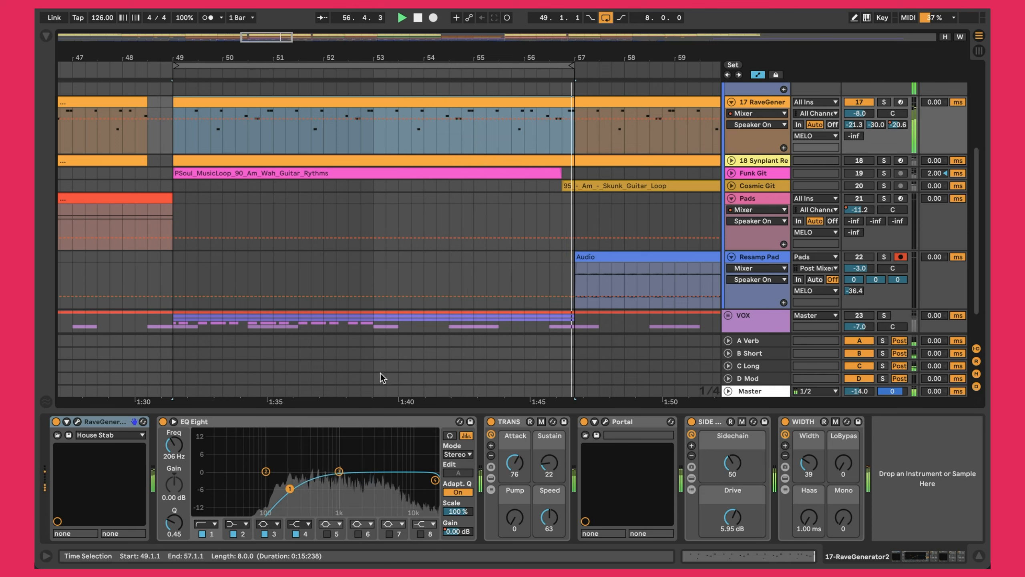
Step: Examine the EQ Eight curve and the TRANS rack's attack and sustain settings on the RaveGenerator track
click(284, 420)
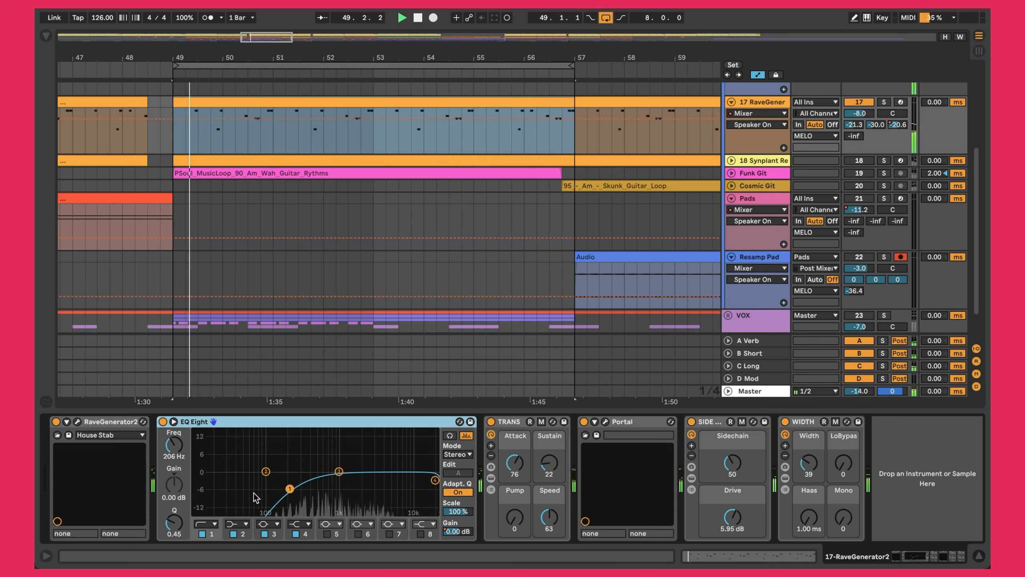
click(511, 425)
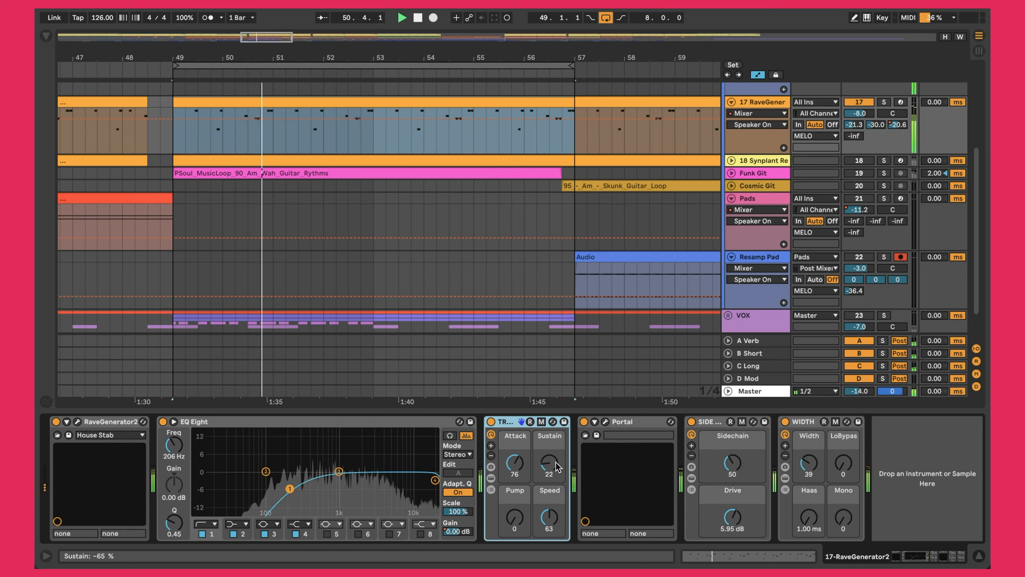
Step: Open the Portal effect, audition its dry/wet mix at 100 percent, and set it to 24 percent
click(605, 422)
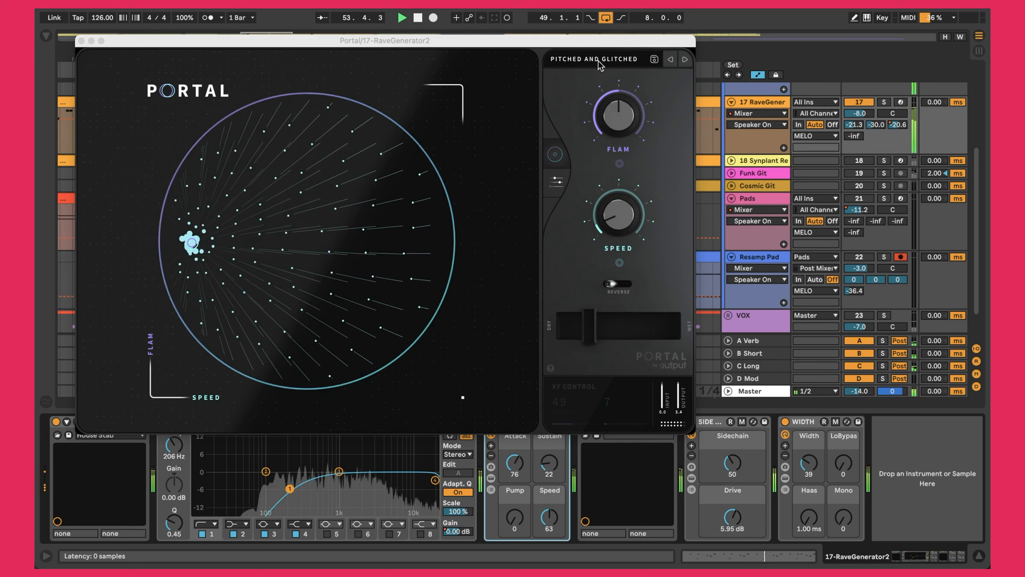
drag(592, 326, 713, 329)
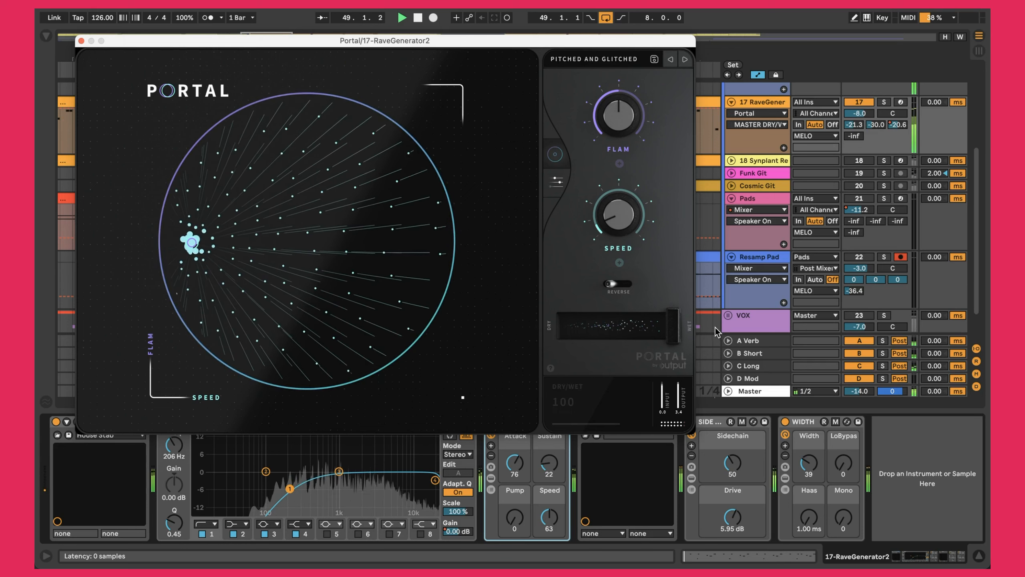
drag(716, 327, 594, 332)
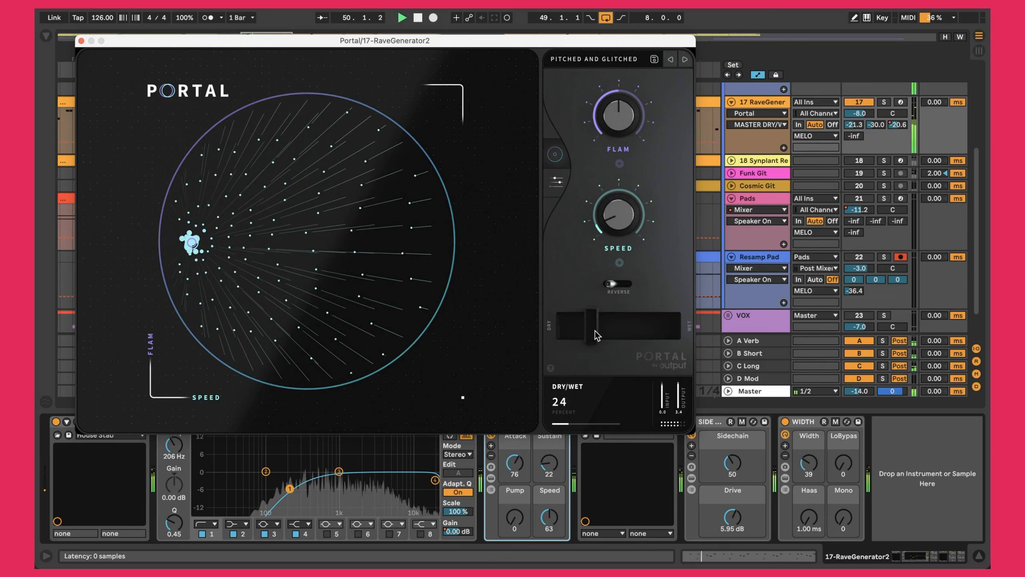
Step: Close the Portal window and examine the RaveGenerator track's sidechain, drive and WIDTH rack settings
click(82, 40)
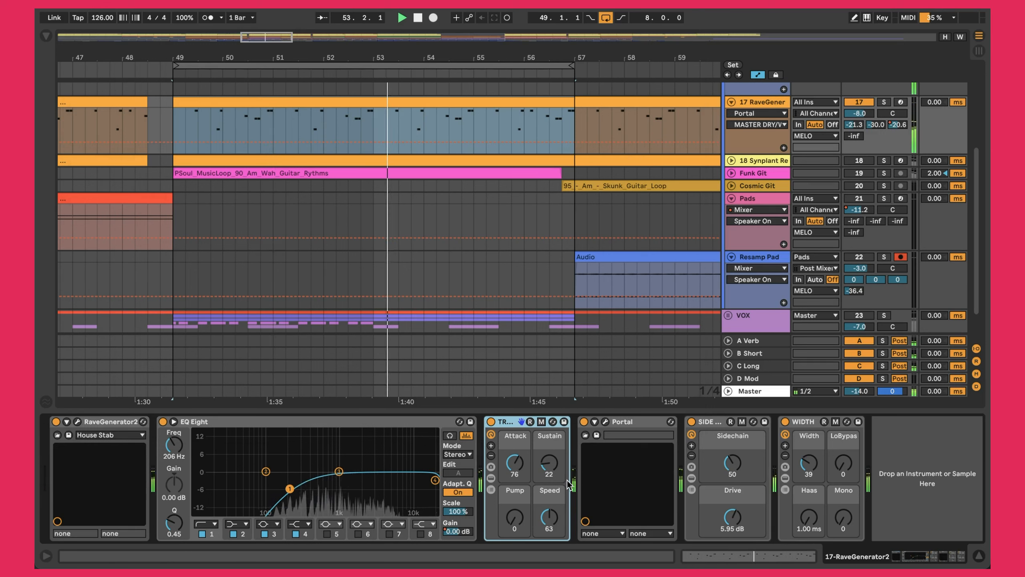
click(712, 427)
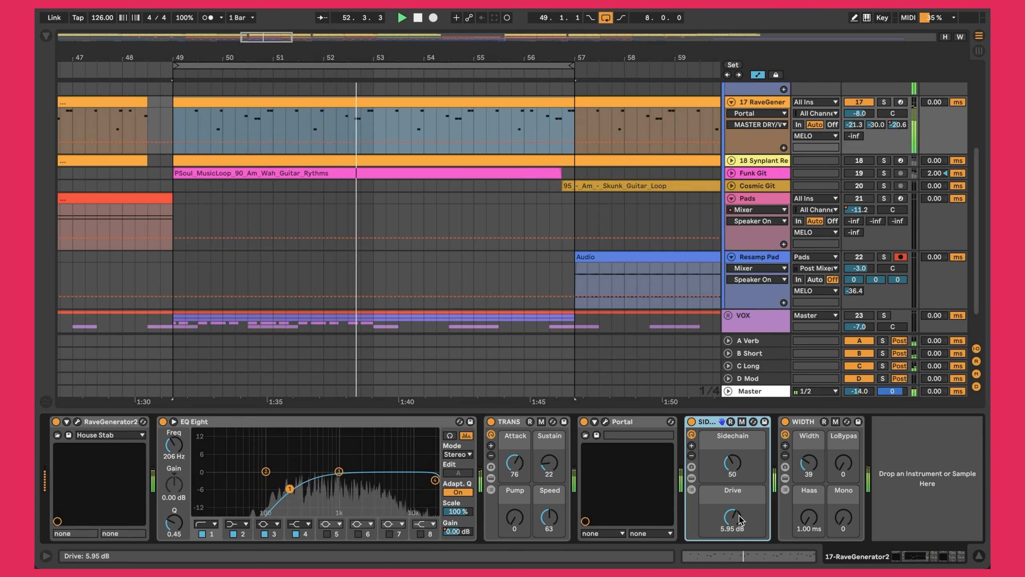
click(739, 516)
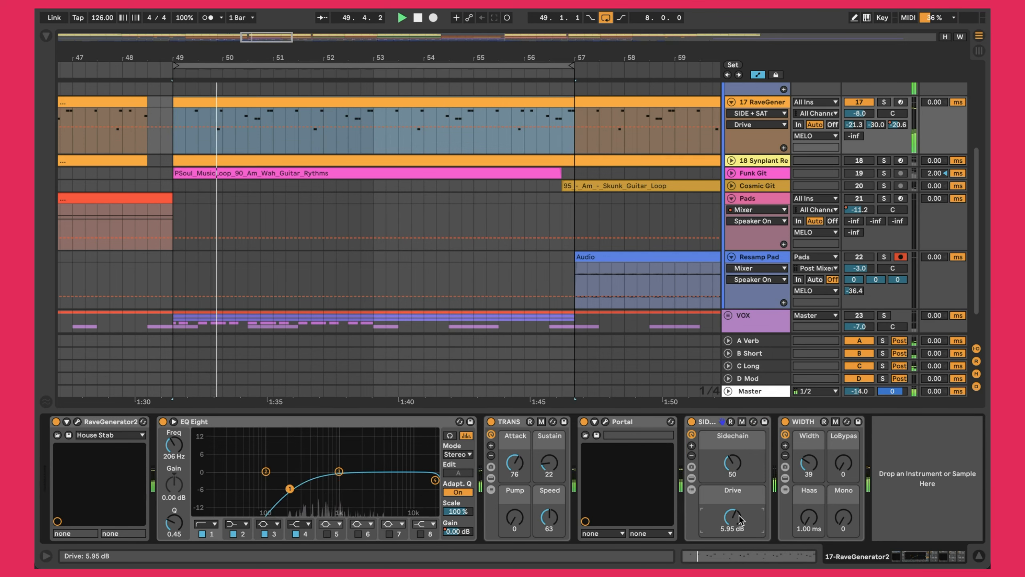
click(804, 425)
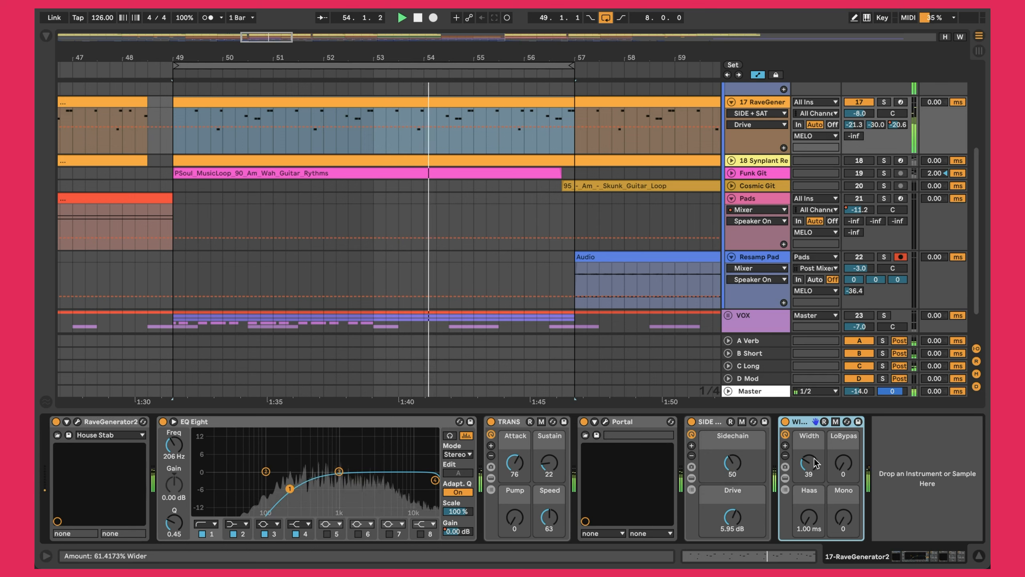
Step: Unfold the Synplant Resonator track, show its device chain, and check its track volume
click(731, 160)
click(763, 161)
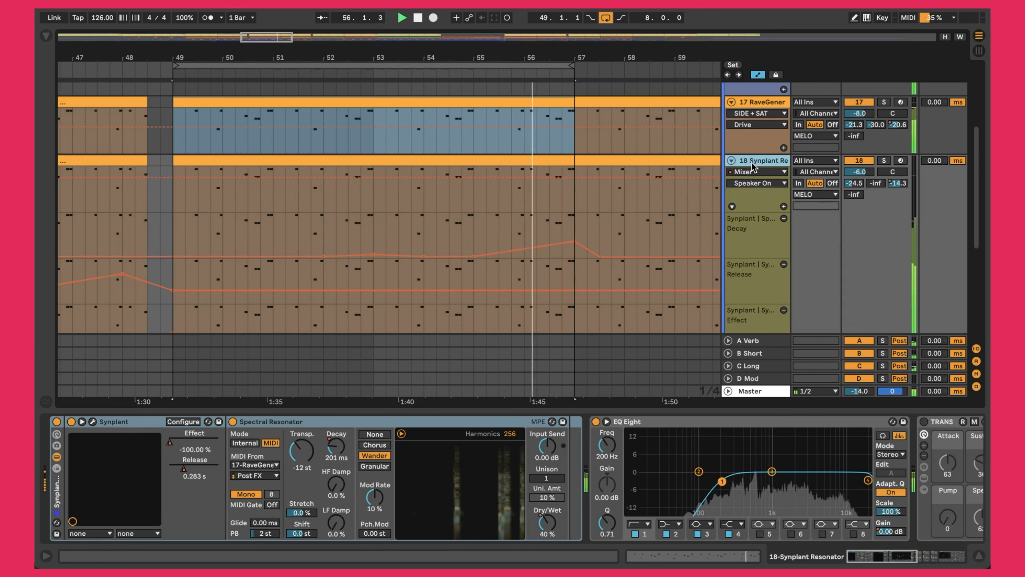
drag(859, 173, 859, 153)
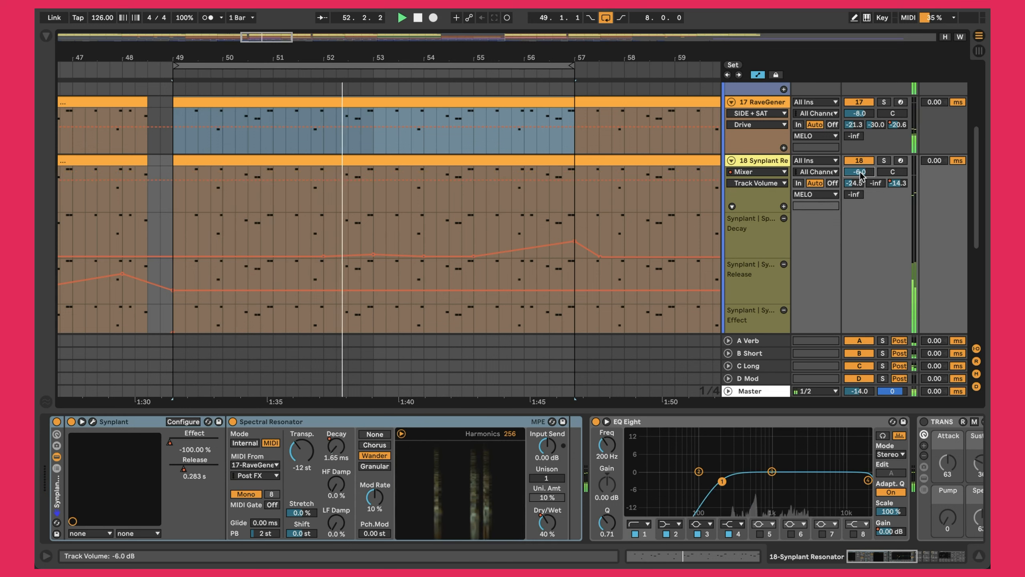
Step: Open the Synplant instrument window, view its Genopatch page, and close the window
click(93, 422)
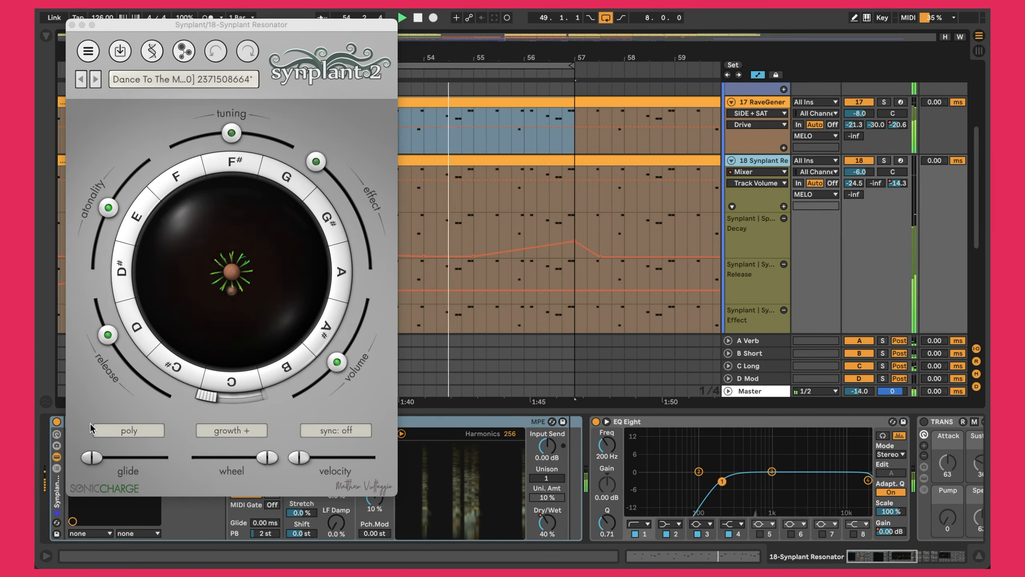
click(184, 52)
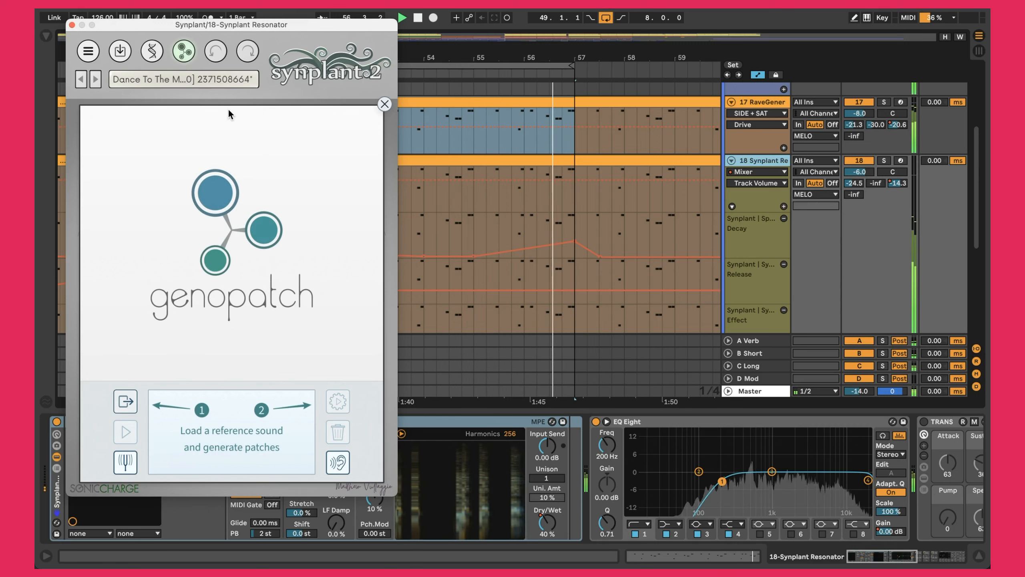
click(72, 25)
Step: Audition the REF track in solo from 43.3.1 in the BREAK section, and turn its solo off again
scroll(300, 135, up, 5)
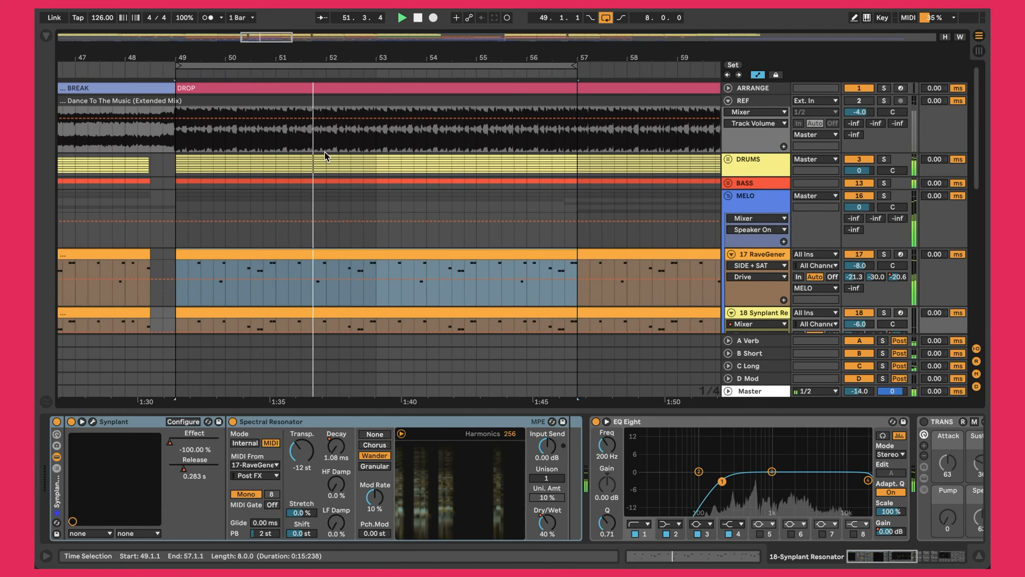
drag(250, 55, 250, 13)
drag(183, 52, 186, 133)
click(188, 135)
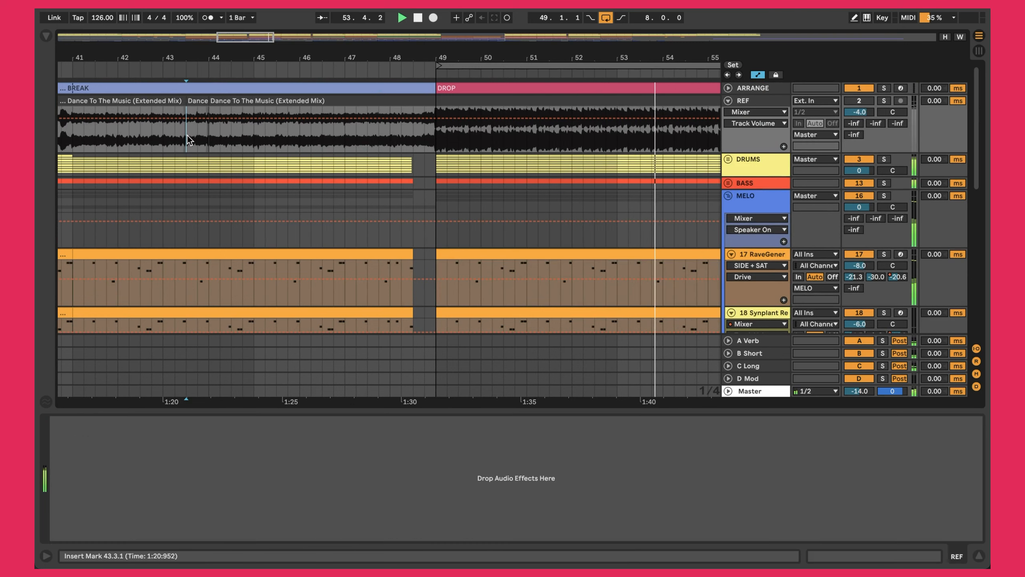
click(884, 101)
key(space)
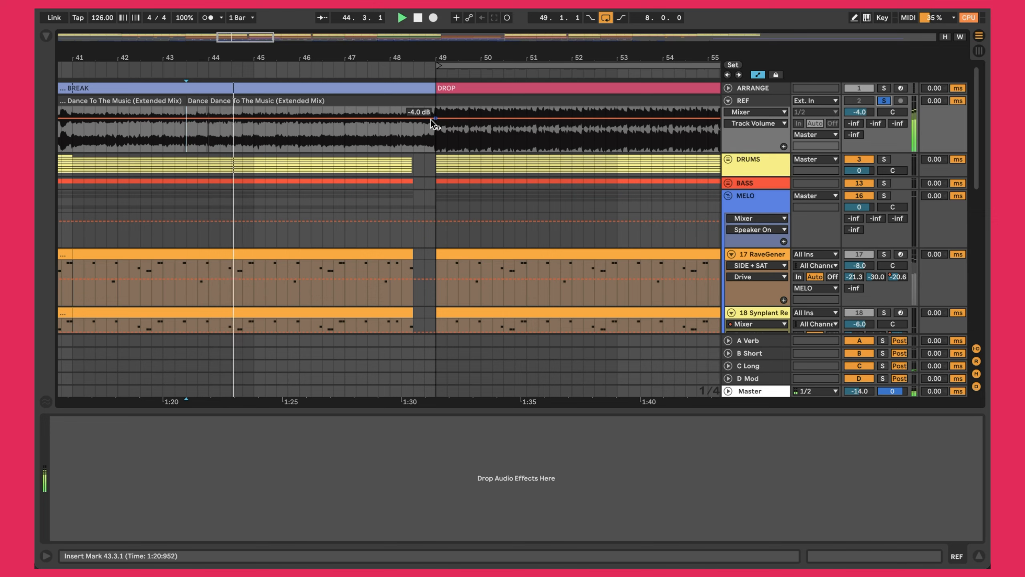
click(884, 101)
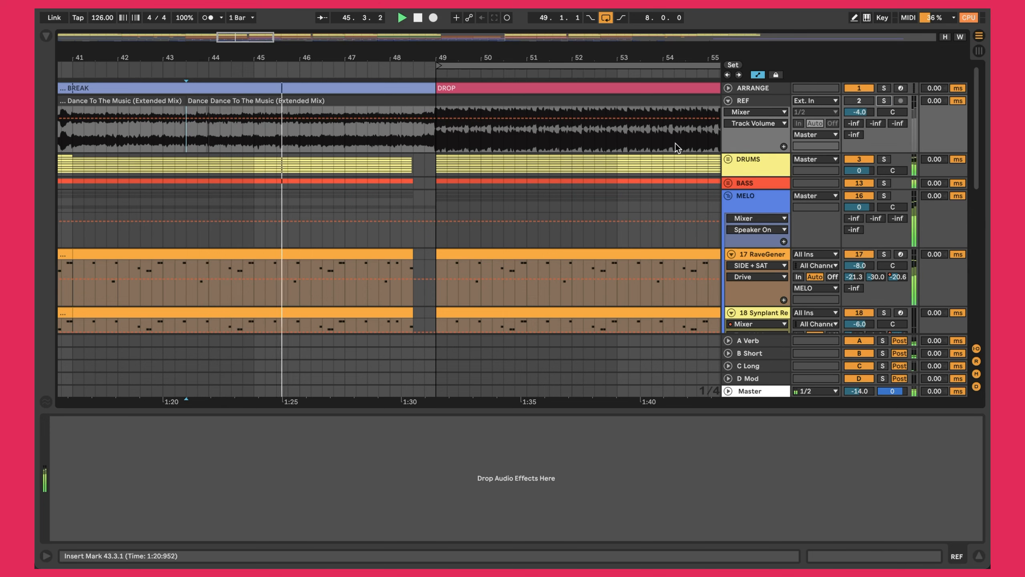
Step: Return to the Synplant Resonator track's devices, review the loaded Synplant patch in its window, and close it
drag(419, 57, 419, 29)
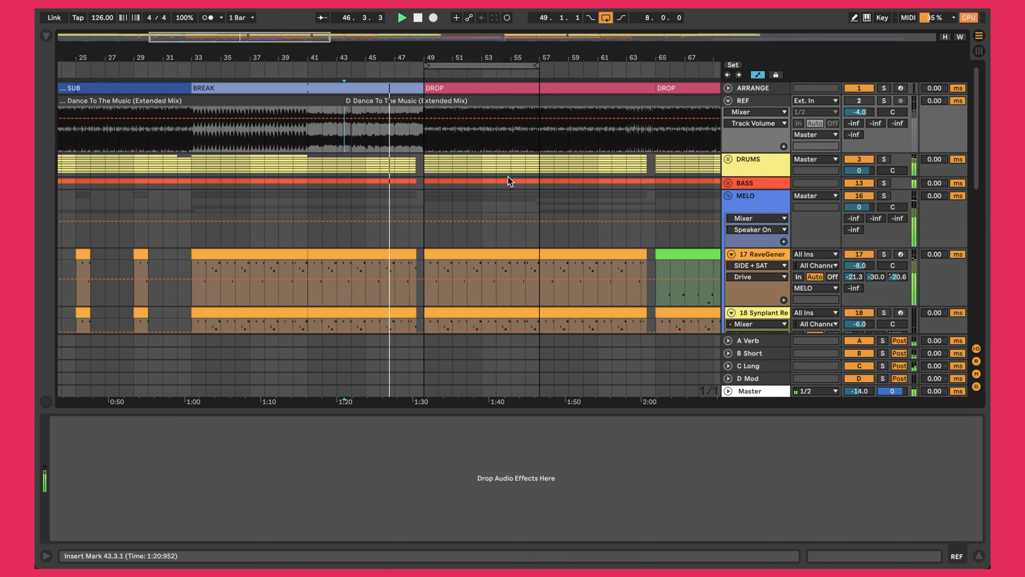
scroll(508, 178, down, 5)
scroll(507, 178, right, 3)
scroll(508, 177, up, 5)
scroll(508, 177, right, 1)
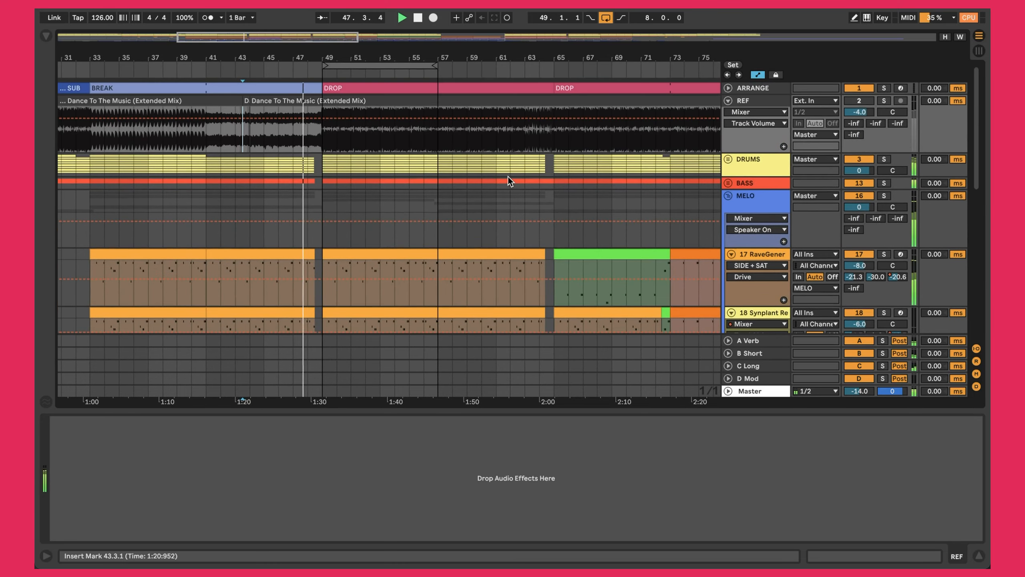
scroll(783, 223, down, 3)
click(762, 223)
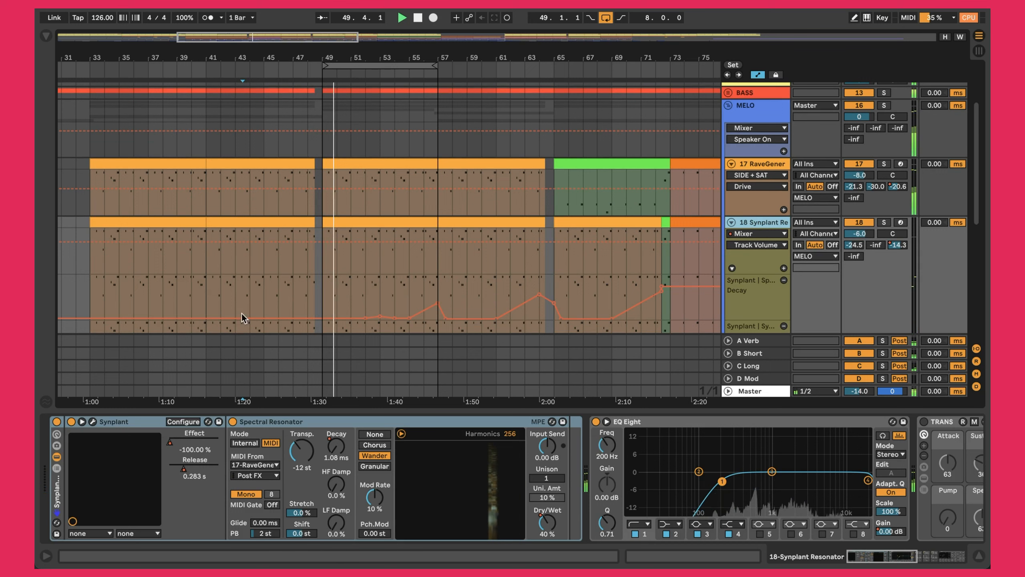
click(93, 422)
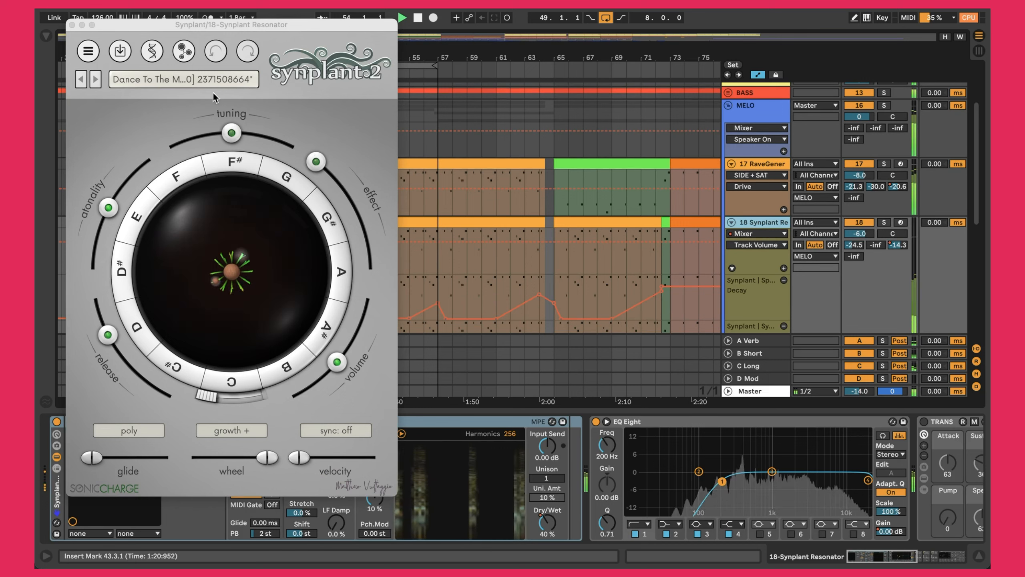
click(72, 25)
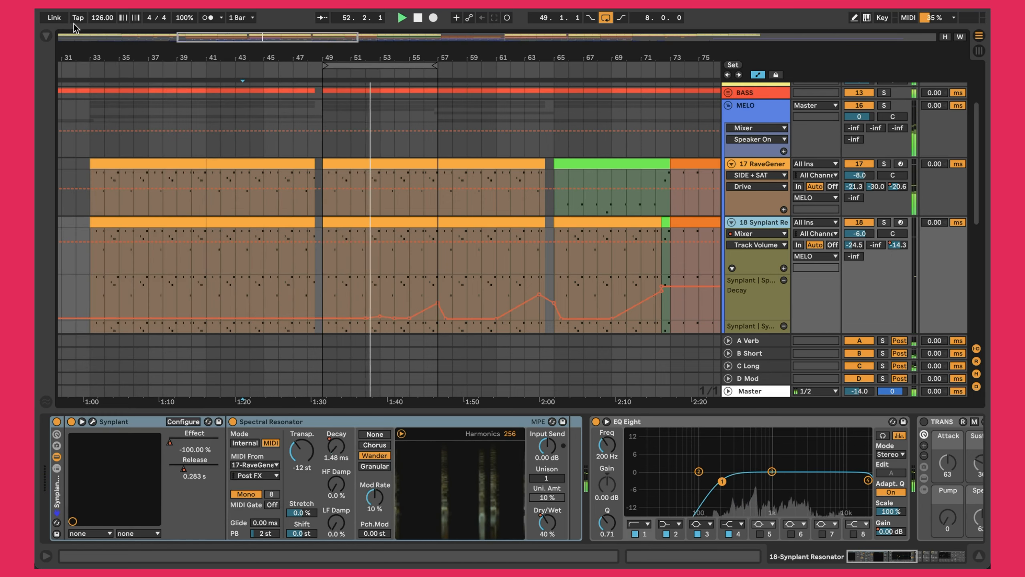
Step: Solo the Synplant Resonator track and compare its sound with Spectral Resonator bypassed and enabled
click(267, 426)
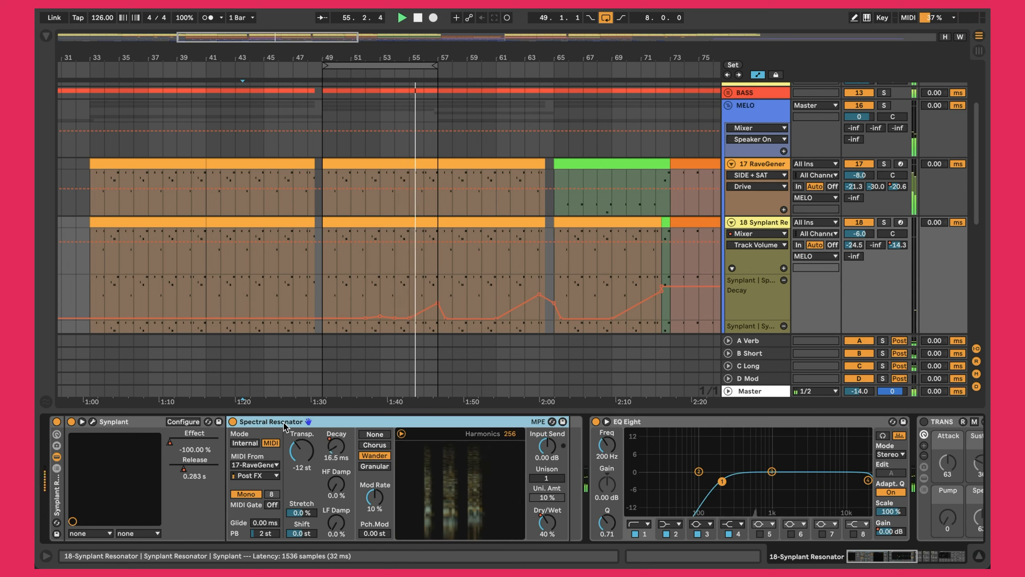
click(233, 422)
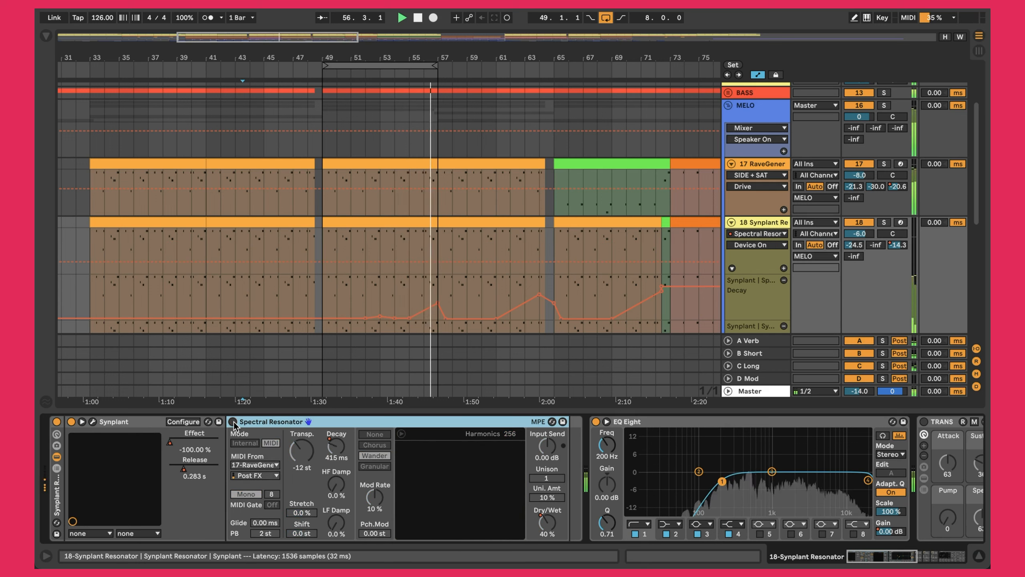
click(884, 222)
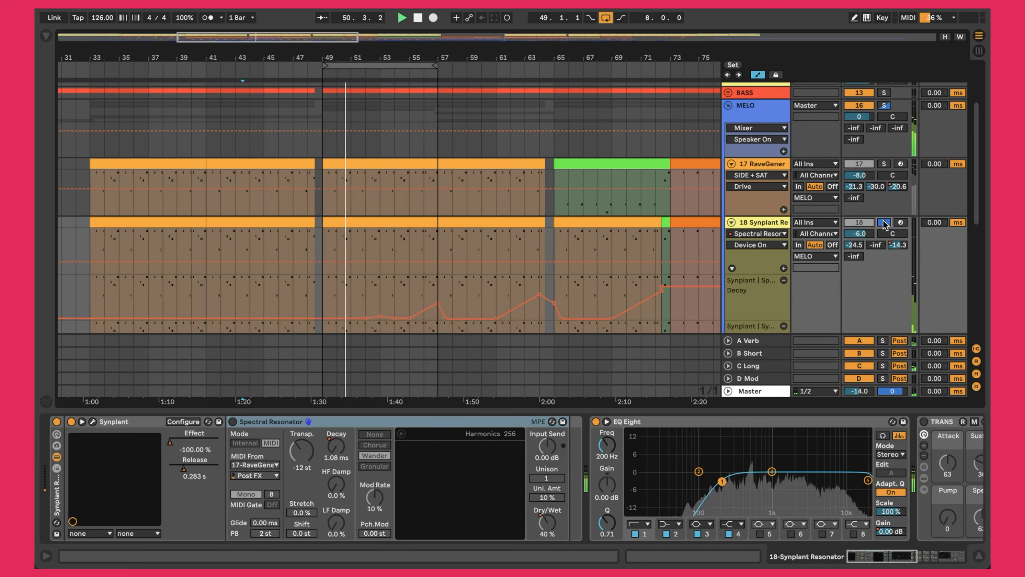
click(233, 422)
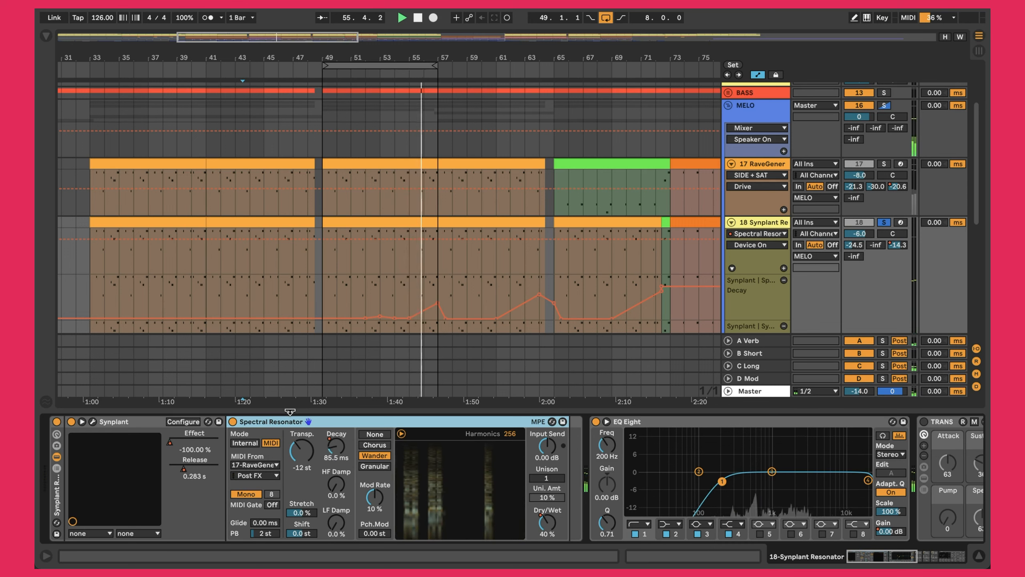
Step: Check the RaveGenerator clip that feeds the Spectral Resonator, return to the Synplant Resonator devices, and end the solo
click(366, 162)
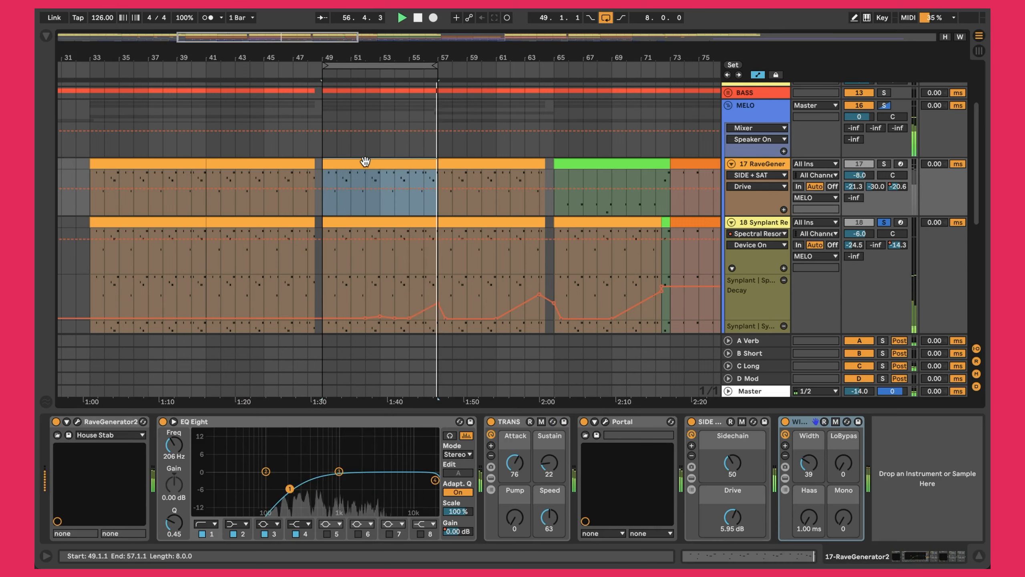
click(753, 223)
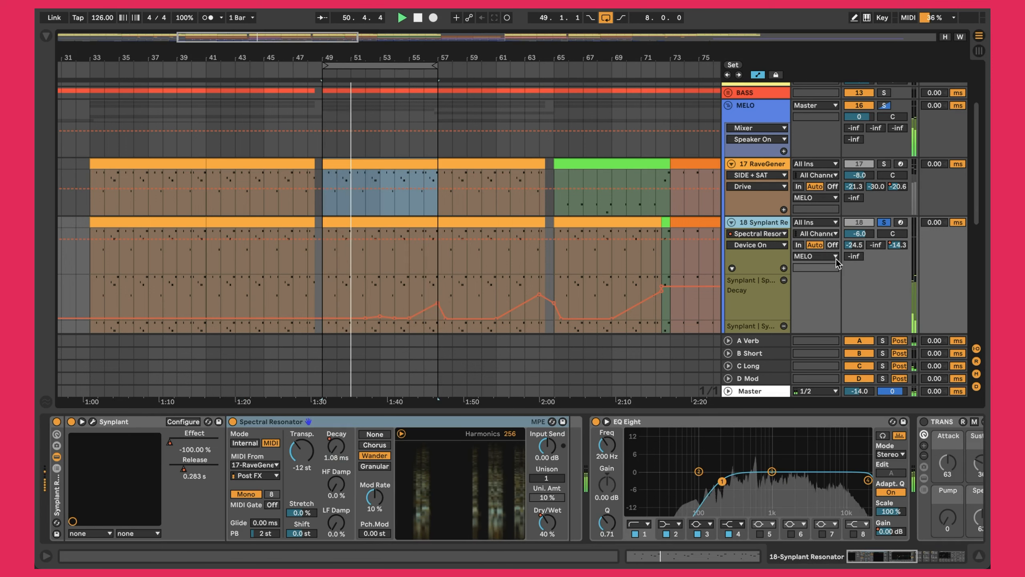
click(883, 223)
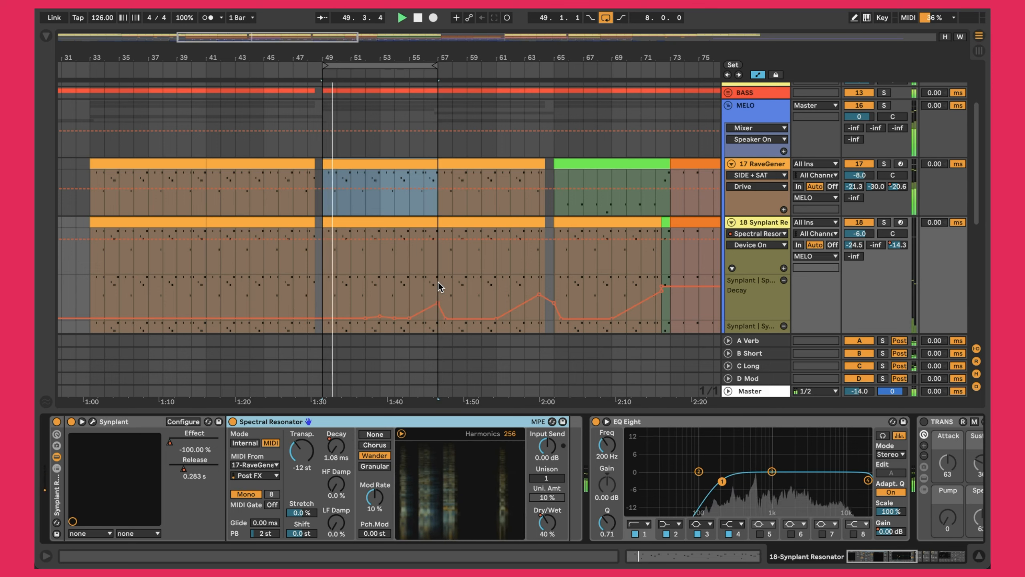
Step: Examine the rest of the Synplant Resonator chain: EQ Eight, TRANS, sidechain and WIDTH racks, and Corpus
scroll(447, 435, right, 5)
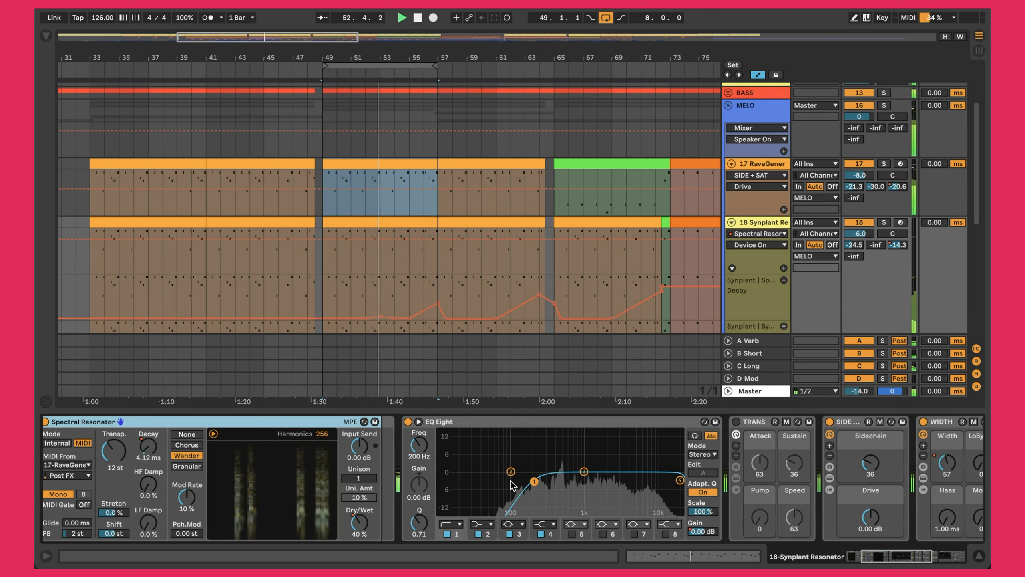
scroll(605, 465, right, 5)
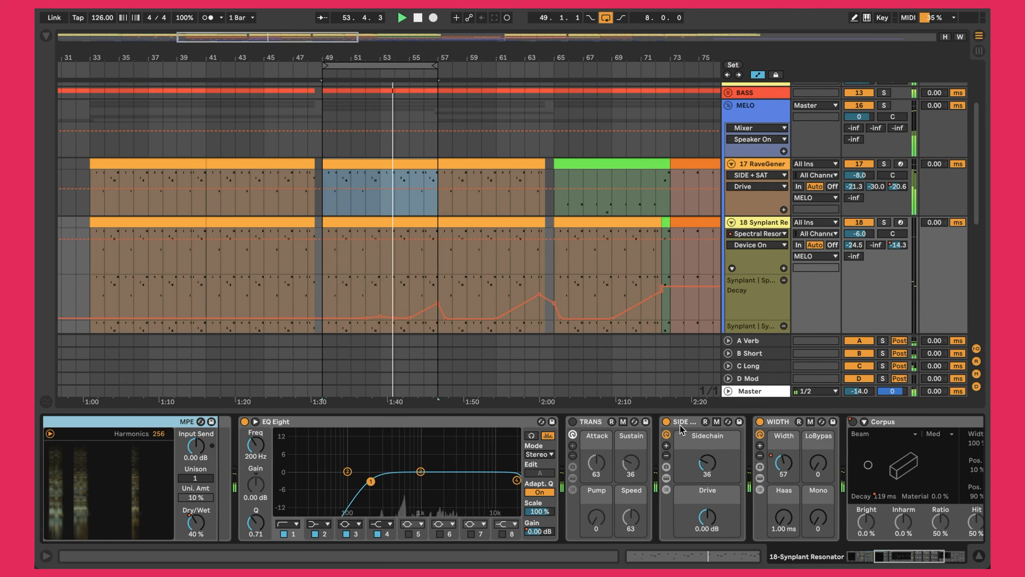
click(695, 423)
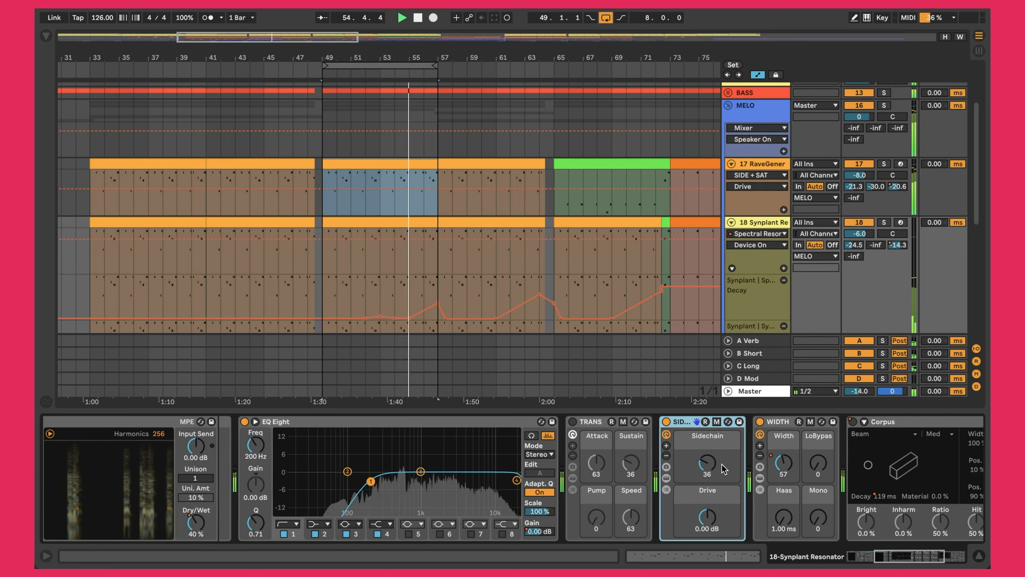
scroll(713, 484, right, 2)
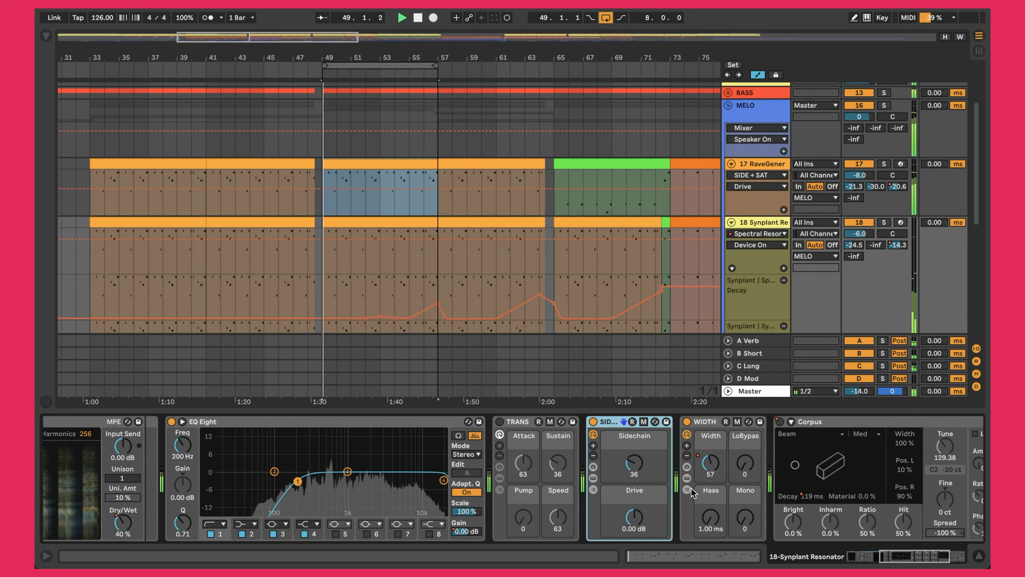
scroll(691, 491, right, 5)
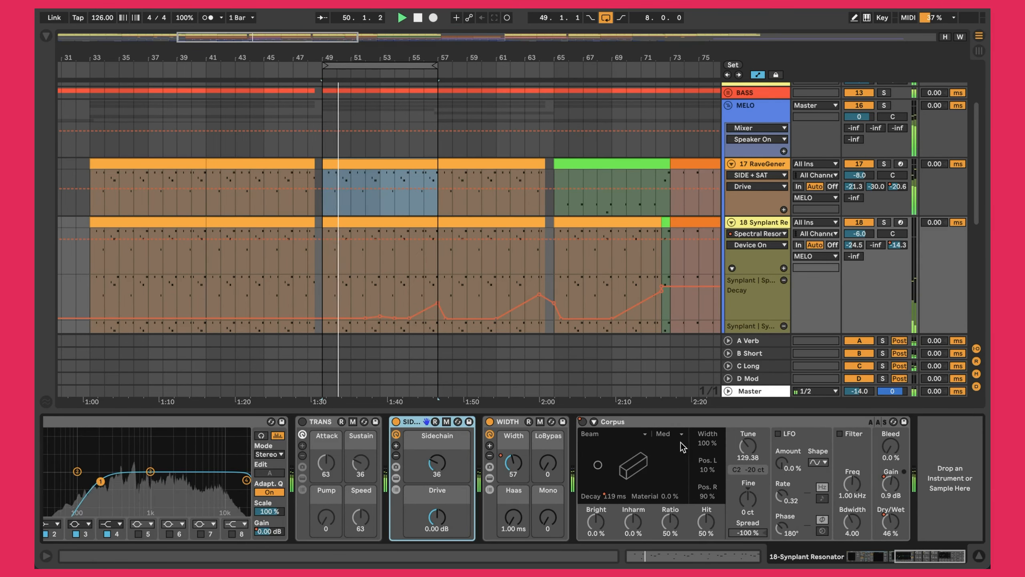
click(676, 423)
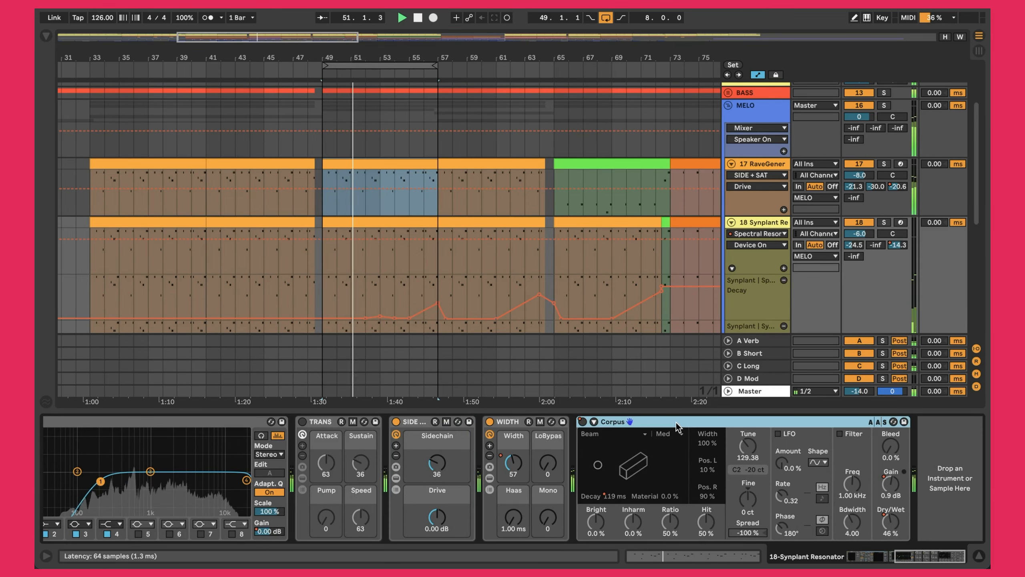
Step: Audition the Synplant Resonator track with Corpus from bar 73, and resume playback from bar 49
click(670, 303)
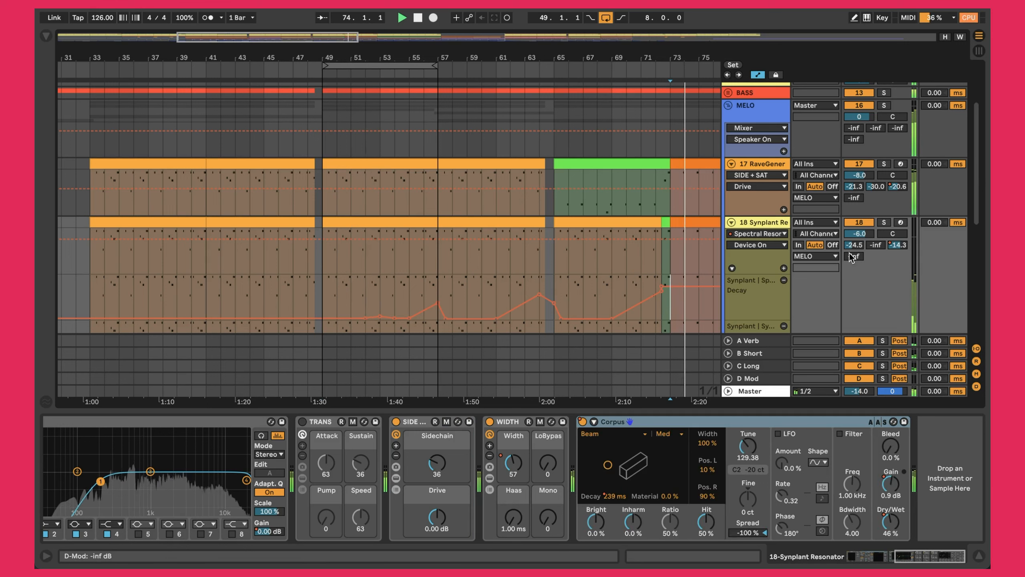
click(890, 223)
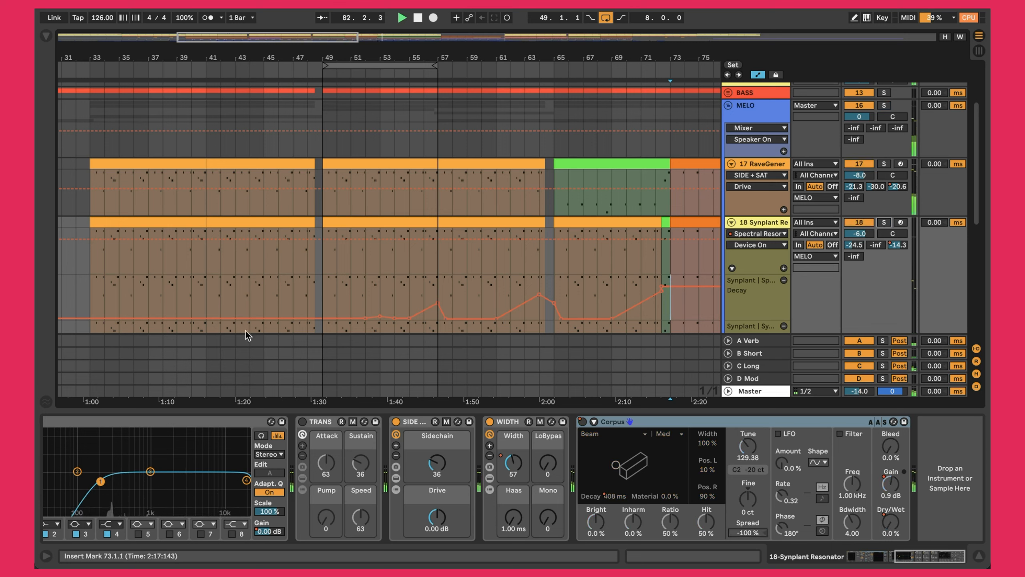
click(328, 298)
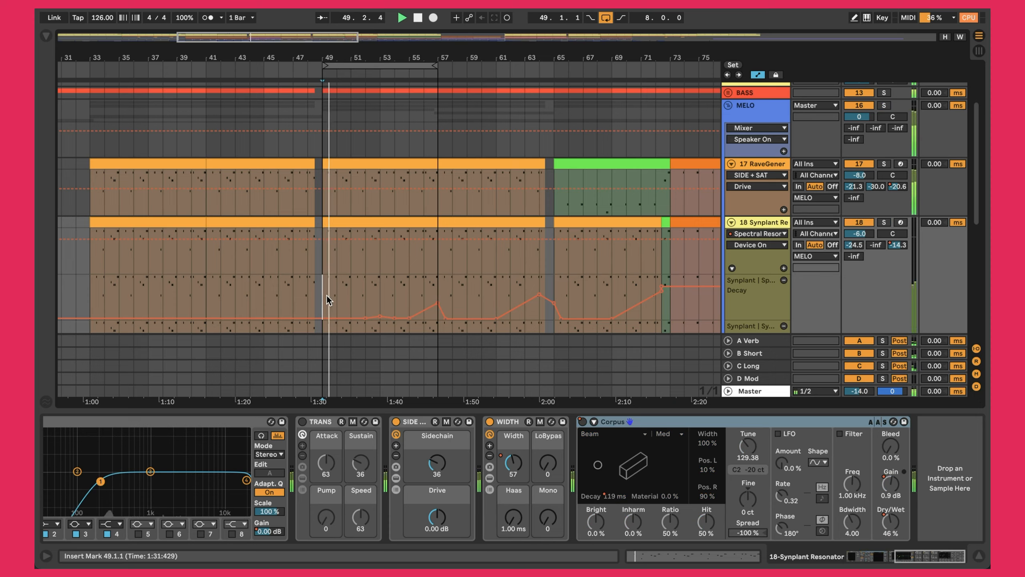
Step: Review the Synplant Decay, Release and Effect automation lanes and fold the Synplant Resonator track
scroll(407, 286, left, 3)
scroll(473, 194, down, 3)
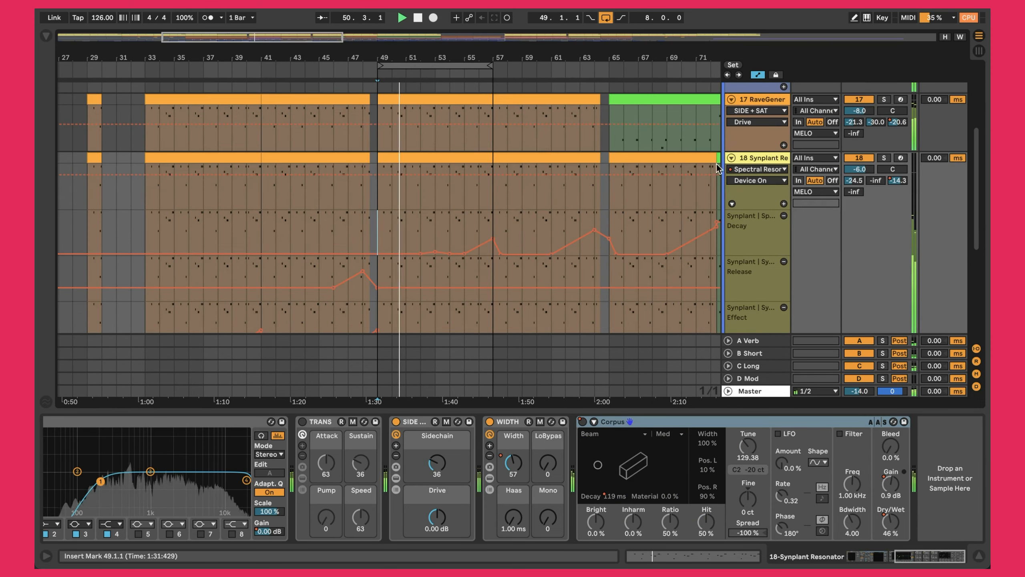
click(731, 158)
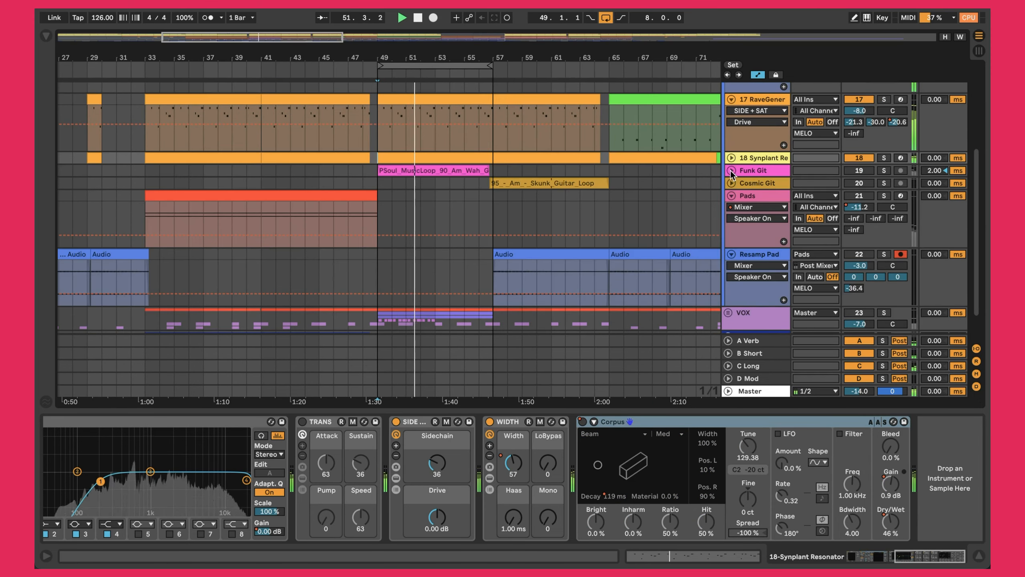
Step: Unfold and activate the Funk Git track, and inspect its PSoul wah guitar loop clip and devices
click(731, 170)
click(856, 171)
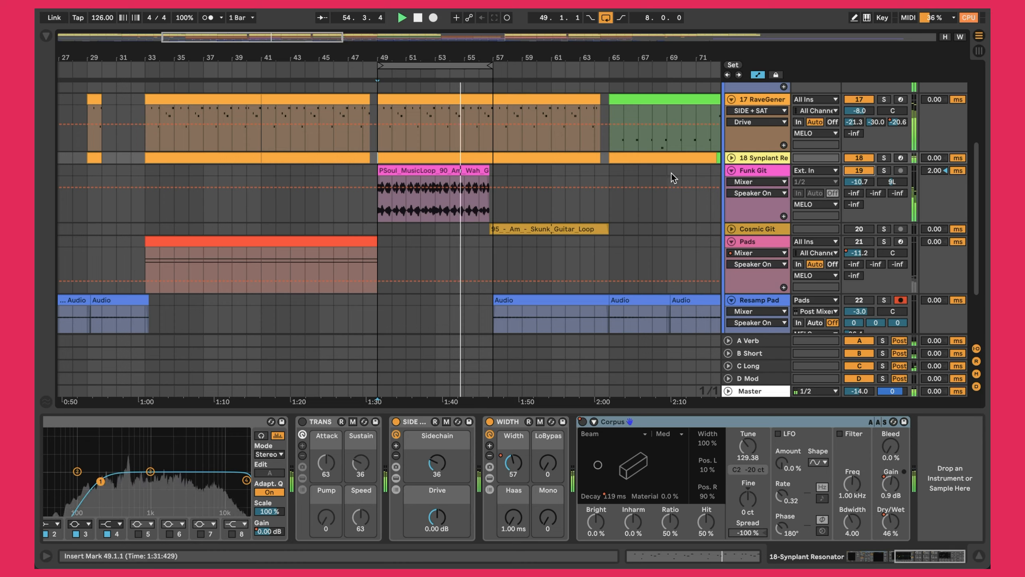
double_click(460, 169)
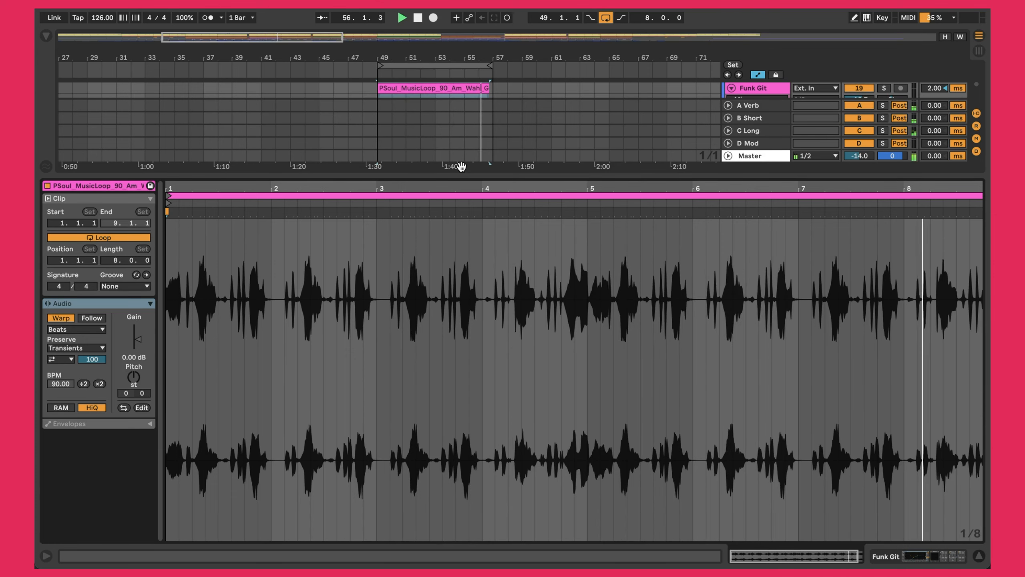
key(super+alt+l)
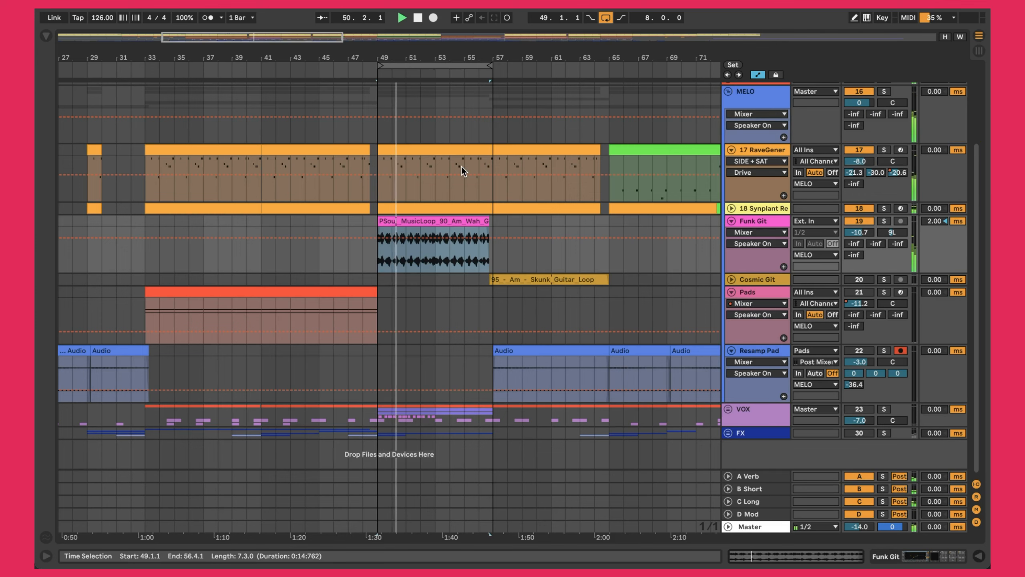
click(431, 234)
double_click(430, 221)
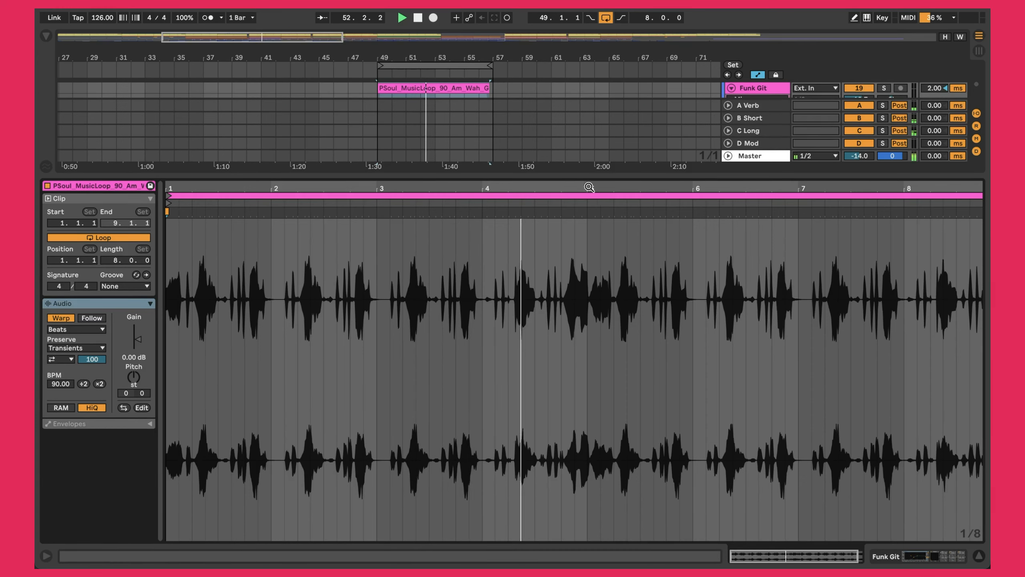
key(shift+Tab)
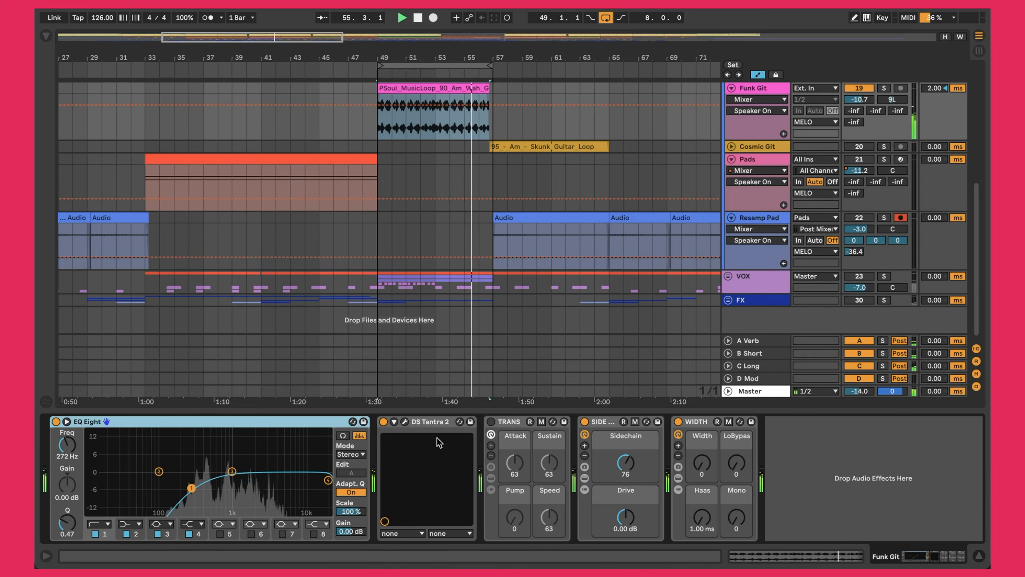
Step: Set the DS Tantra 2 mix on the Funk Git track to about 34.8 and check the sidechain rack
click(404, 421)
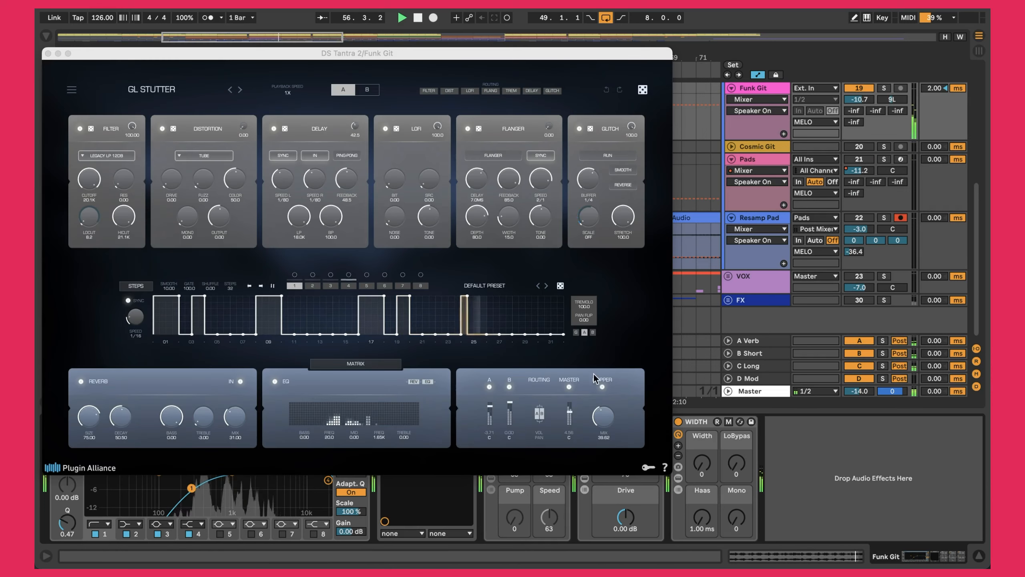
mouse_move(604, 416)
mouse_down()
mouse_move(604, 246)
mouse_move(611, 431)
mouse_move(609, 409)
mouse_up()
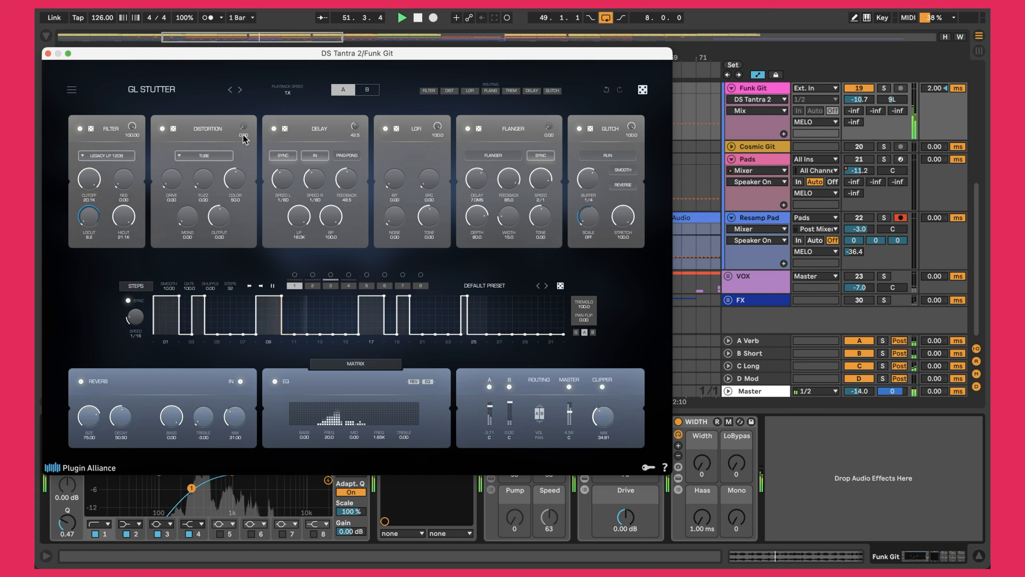
click(48, 53)
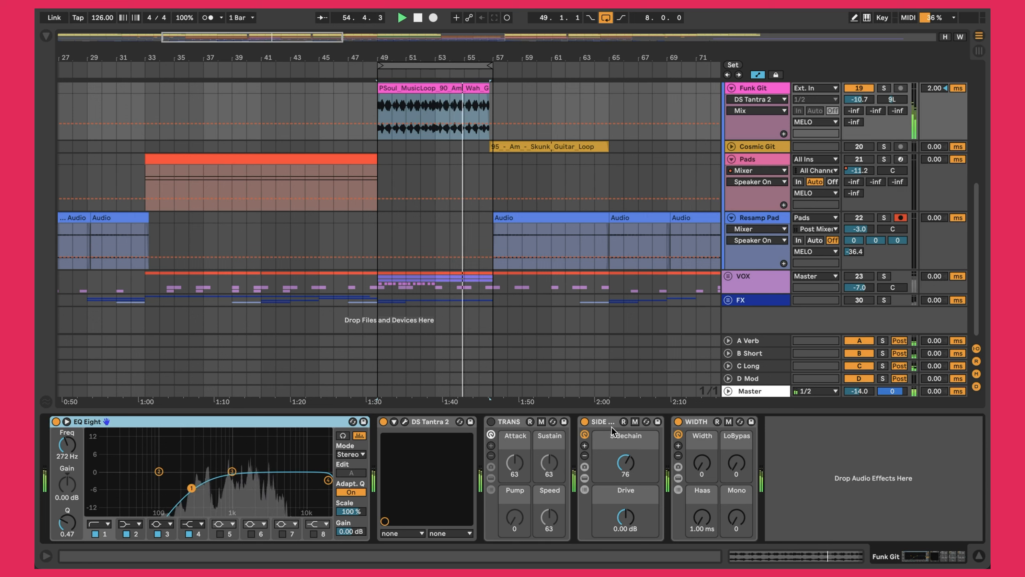
click(601, 422)
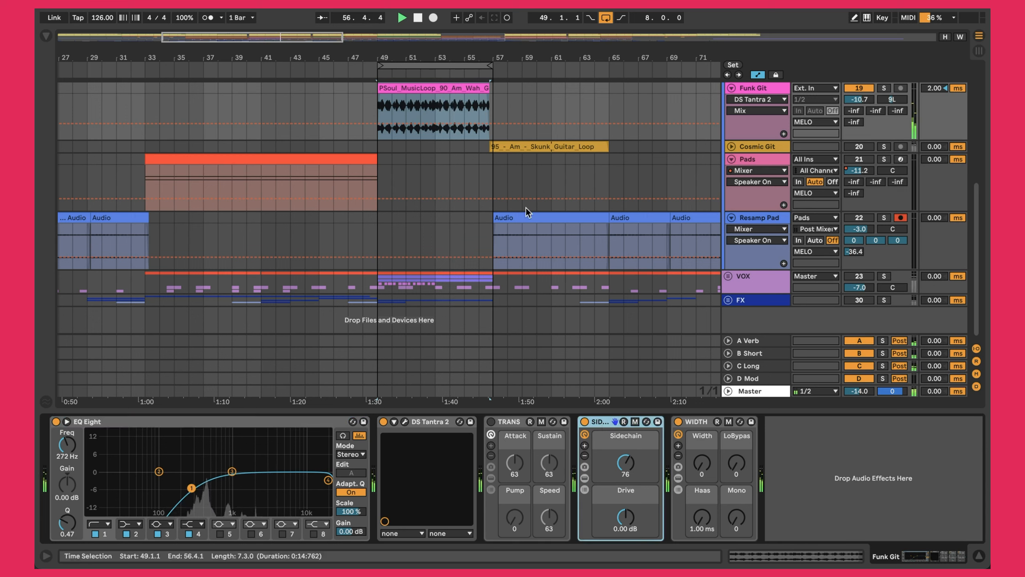
Step: Move the eight-bar loop to start at bar 57 and activate the Cosmic Git track
scroll(457, 98, up, 3)
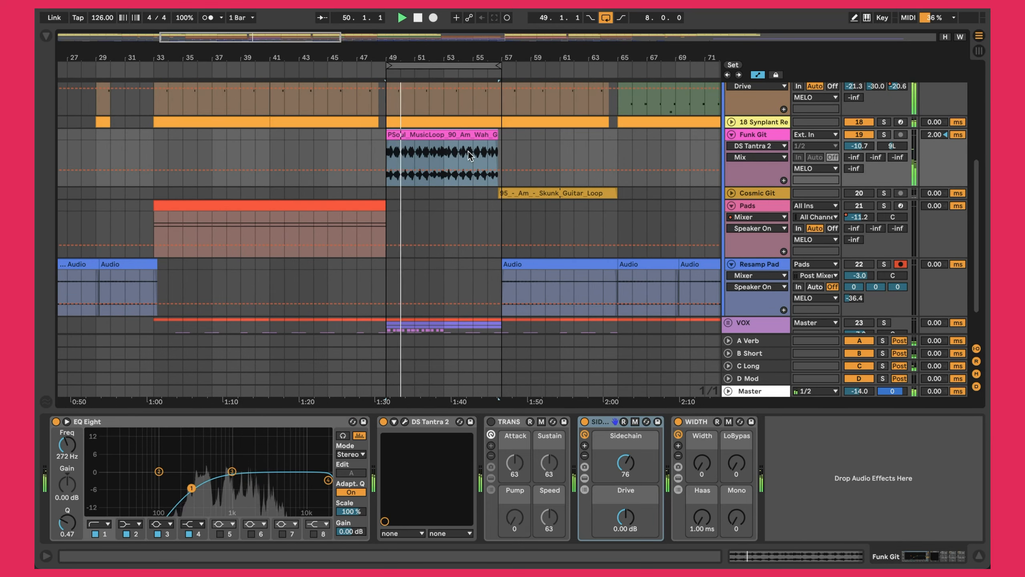
scroll(464, 129, up, 1)
scroll(467, 164, up, 2)
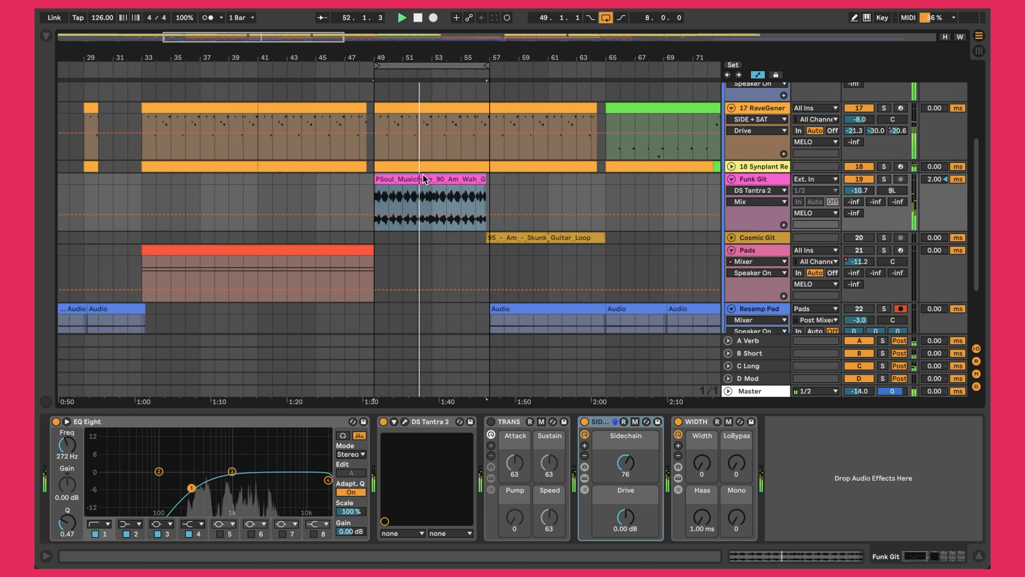
drag(413, 66, 515, 66)
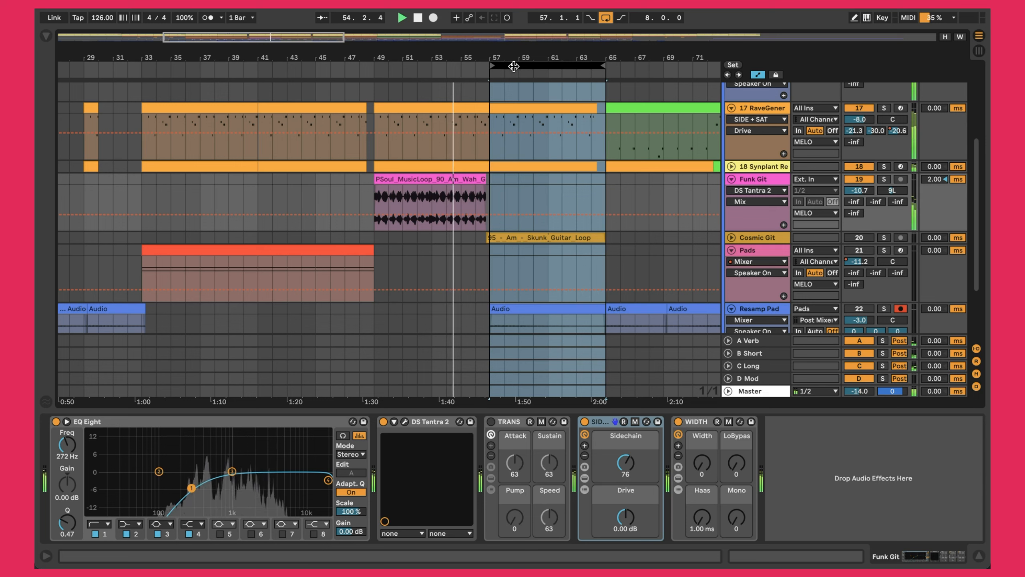
click(858, 238)
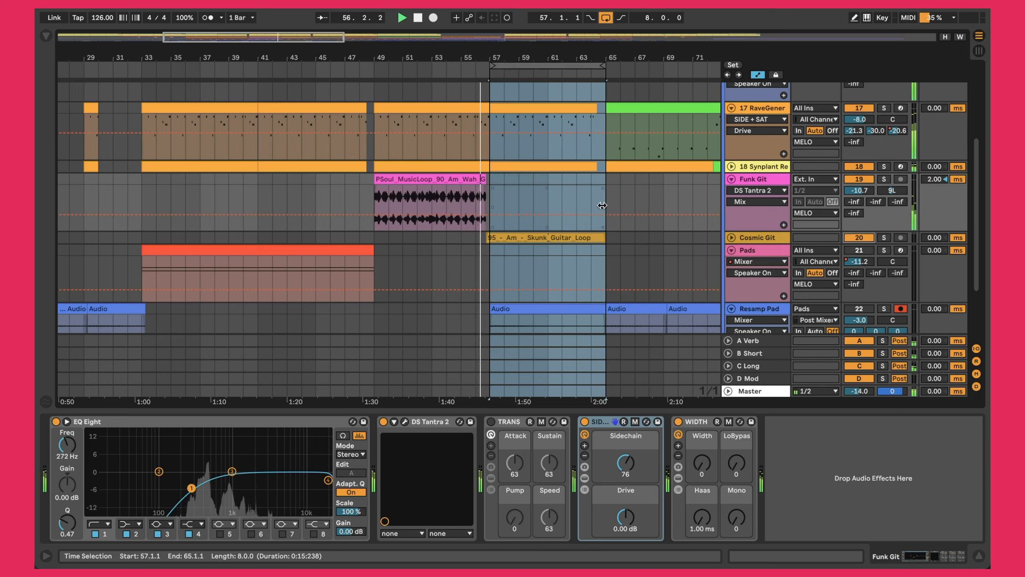
Step: Unfold the Cosmic Git track, select its Skunk Guitar Loop clip and show the Track Volume automation lane
click(731, 237)
click(517, 237)
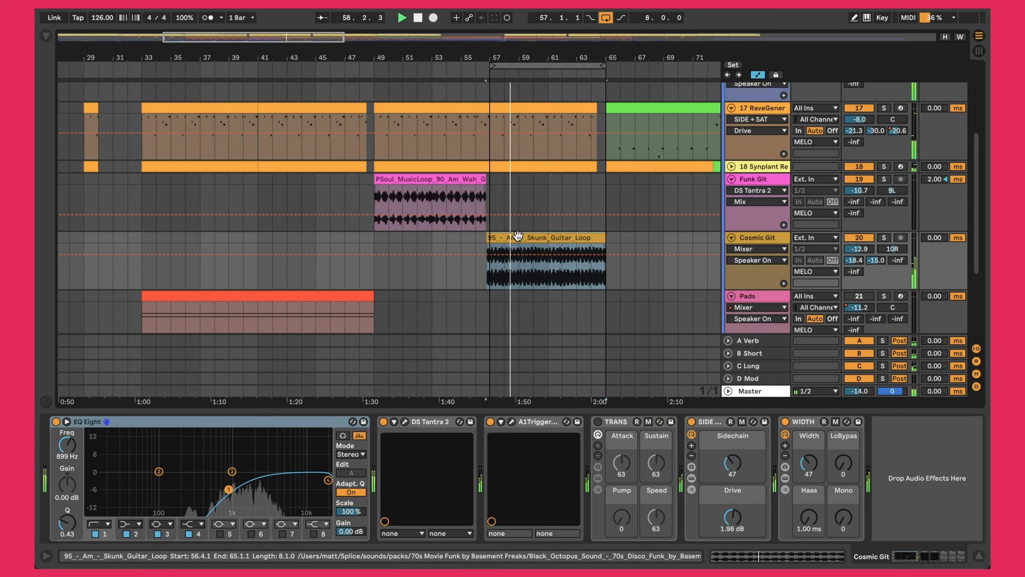
drag(859, 248, 859, 226)
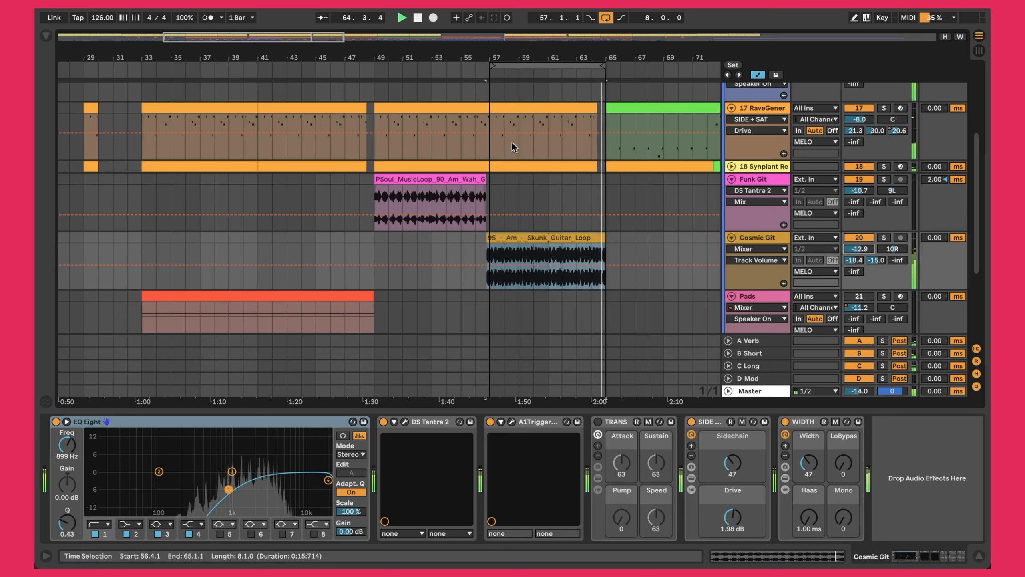
click(764, 240)
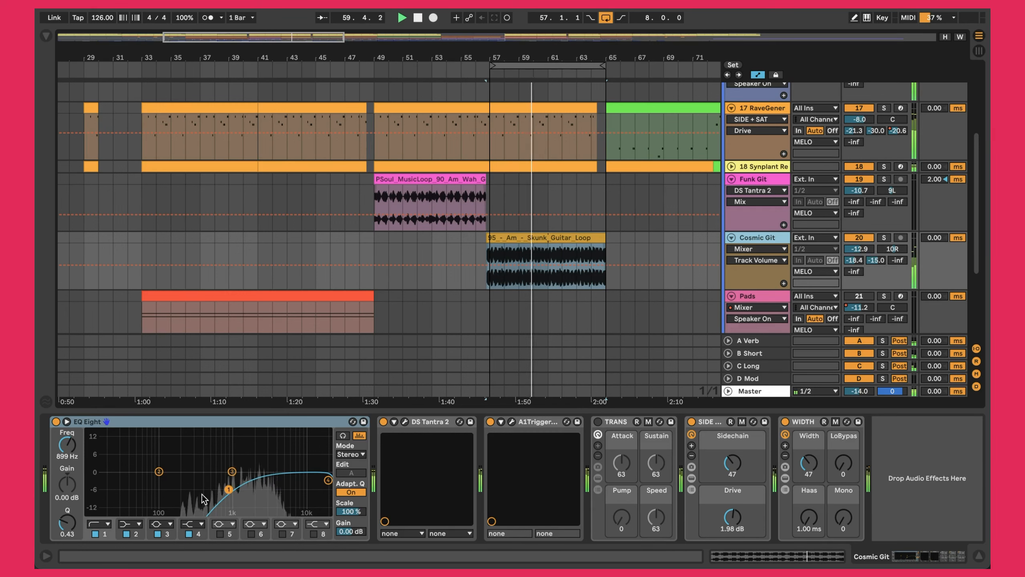
Step: Examine the Cosmic Git effects: DS Tantra 2, A1TriggerGate, and the sidechain and WIDTH racks
click(405, 421)
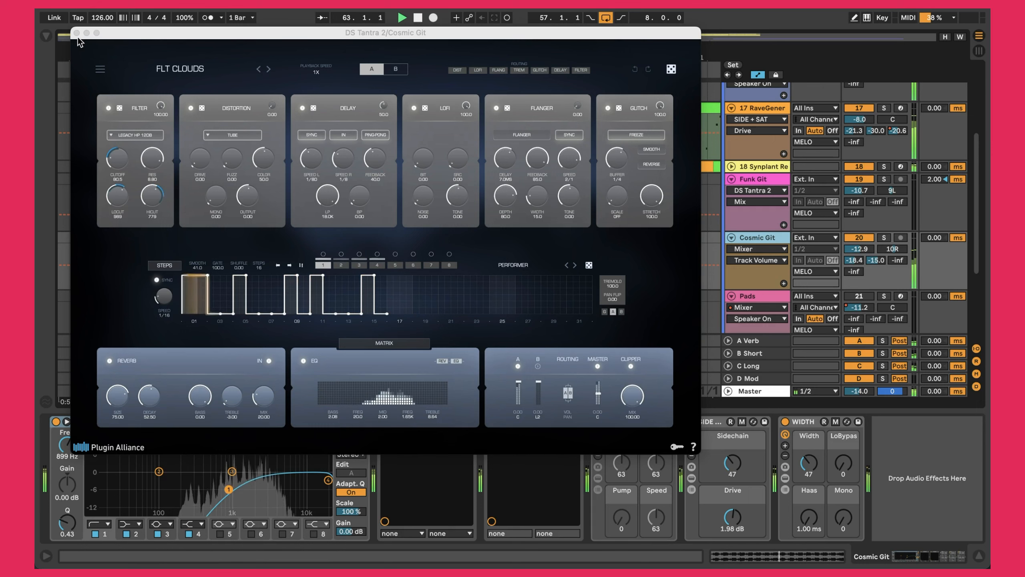
click(76, 33)
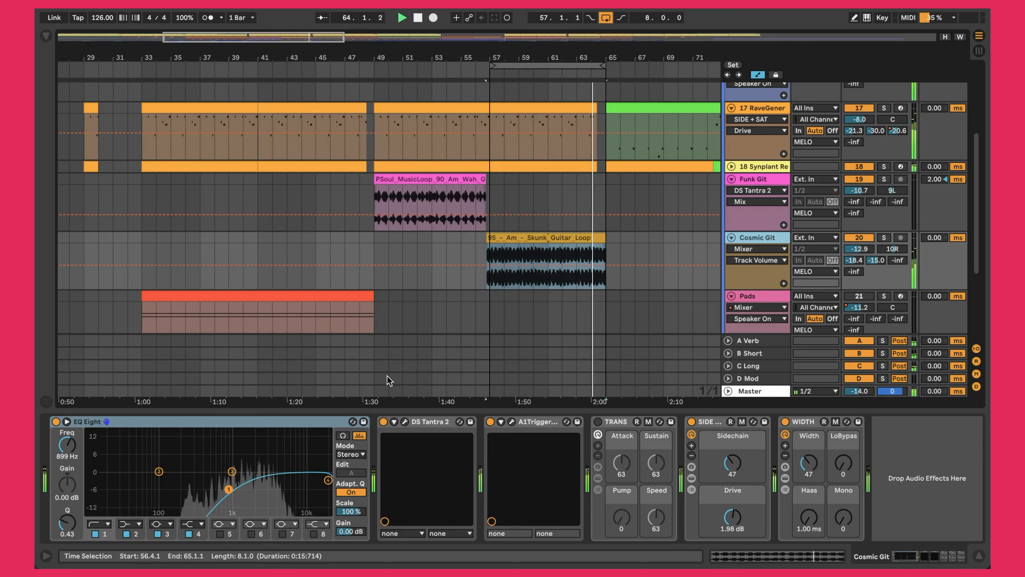
click(511, 421)
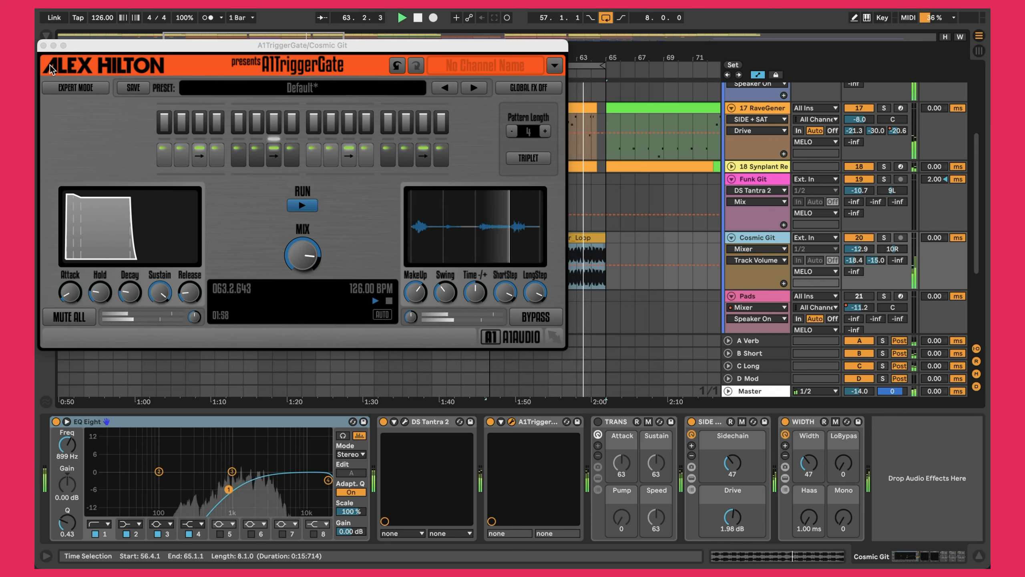
click(43, 45)
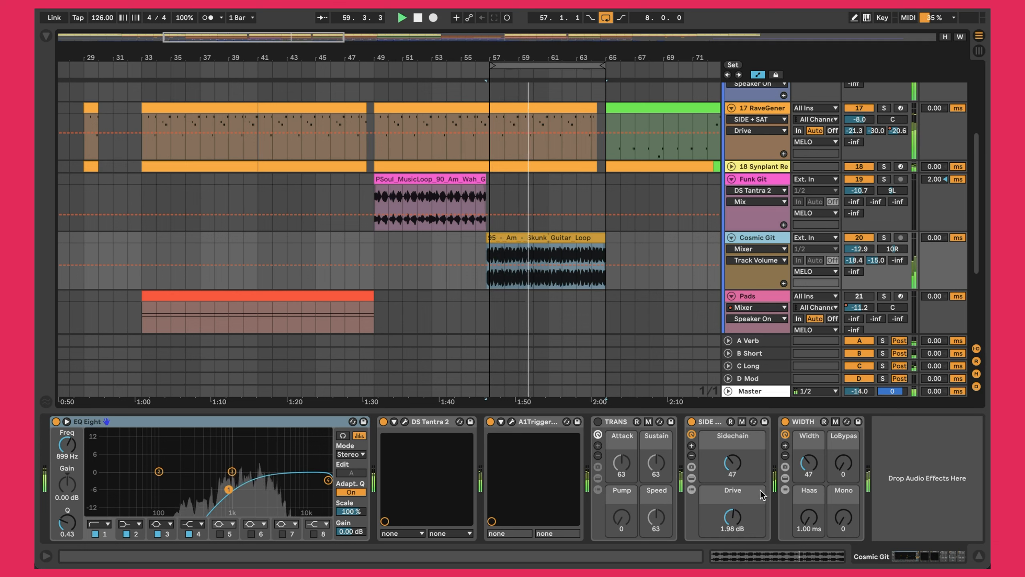
click(706, 420)
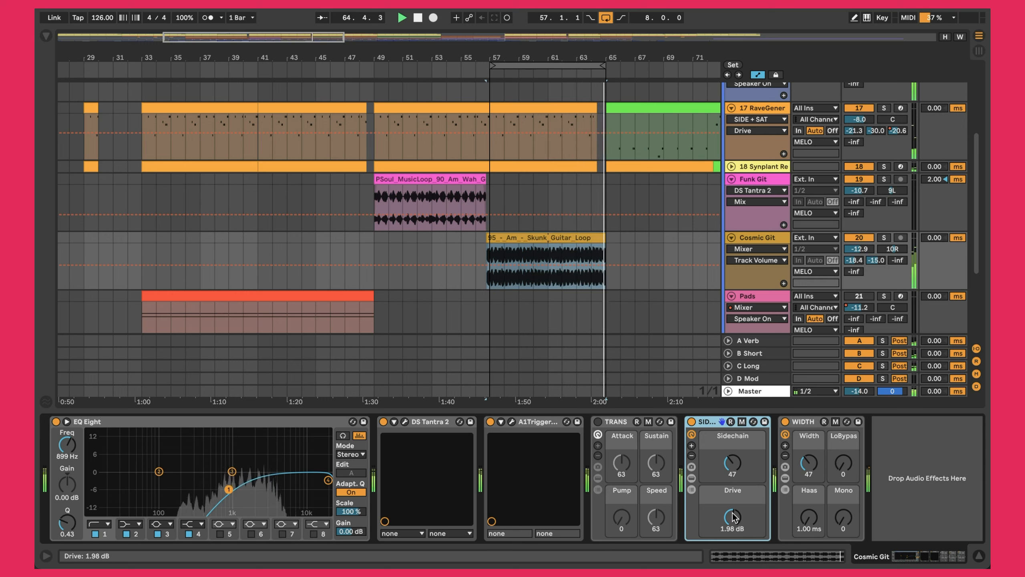
click(812, 450)
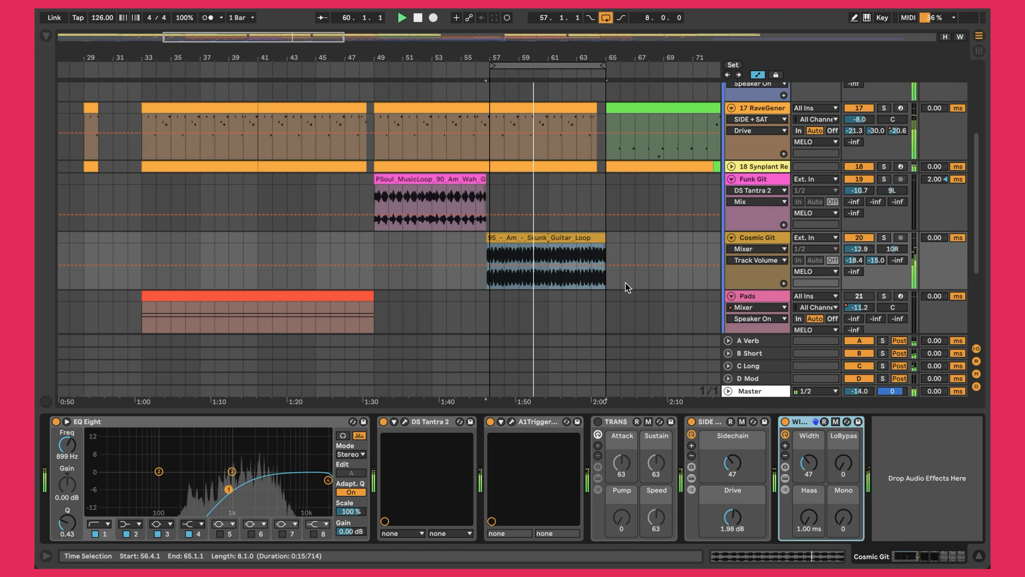
Step: Activate the Resamp Pad and Pads tracks, and play the Pads clip from bar 81
scroll(568, 220, down, 5)
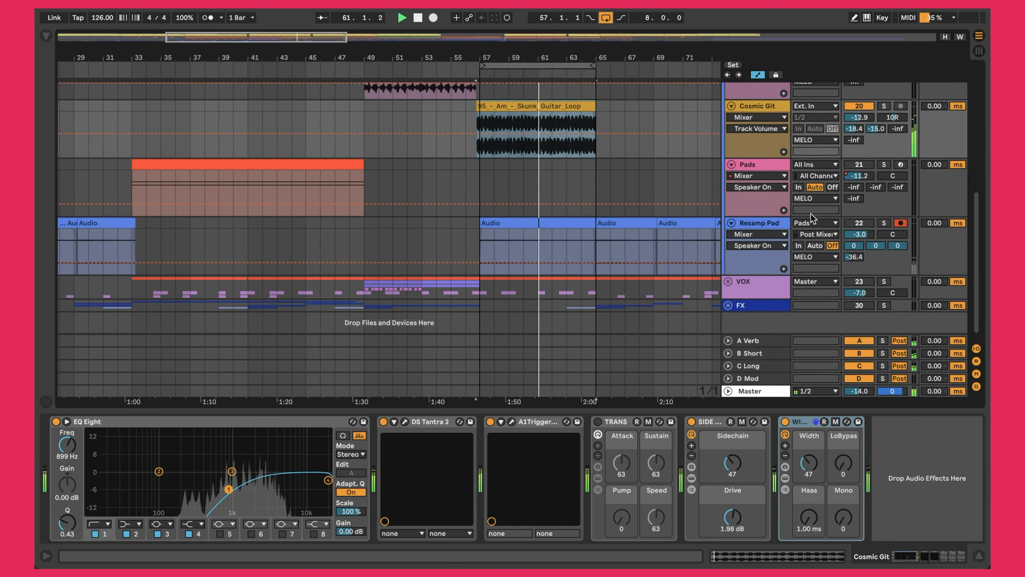
click(883, 224)
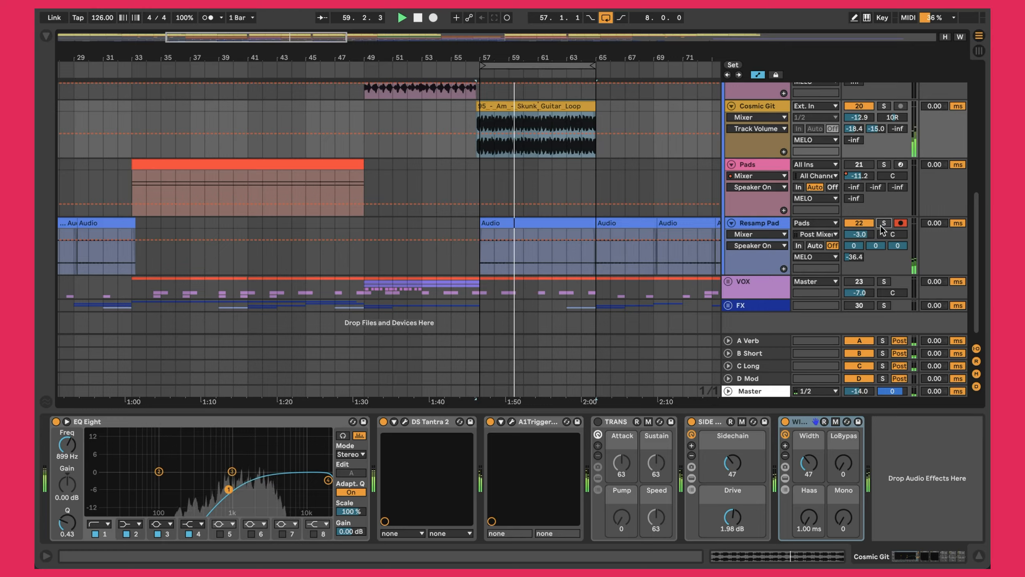
scroll(490, 177, right, 5)
scroll(489, 177, up, 10)
scroll(489, 177, right, 3)
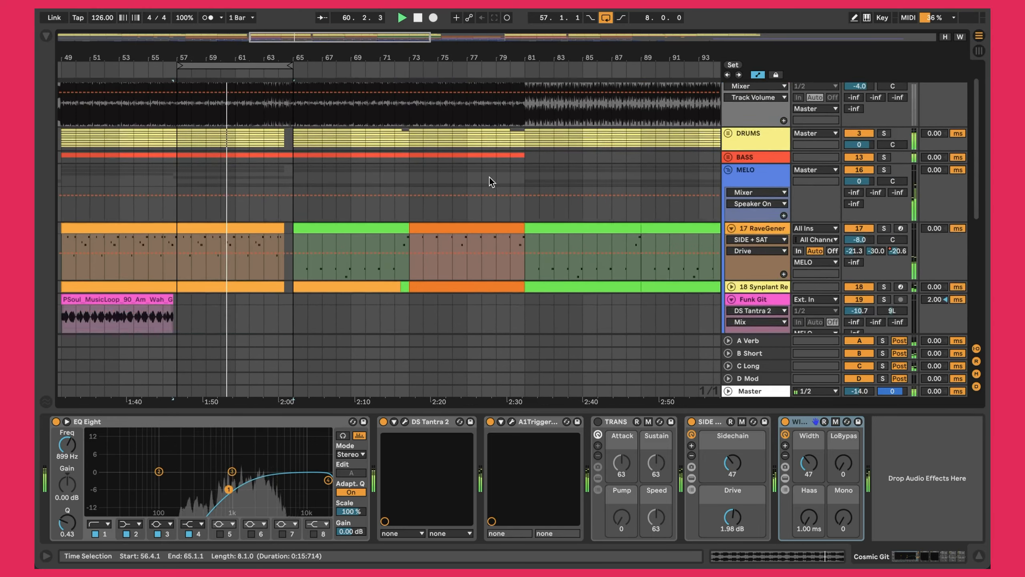
scroll(489, 177, down, 5)
scroll(490, 177, right, 2)
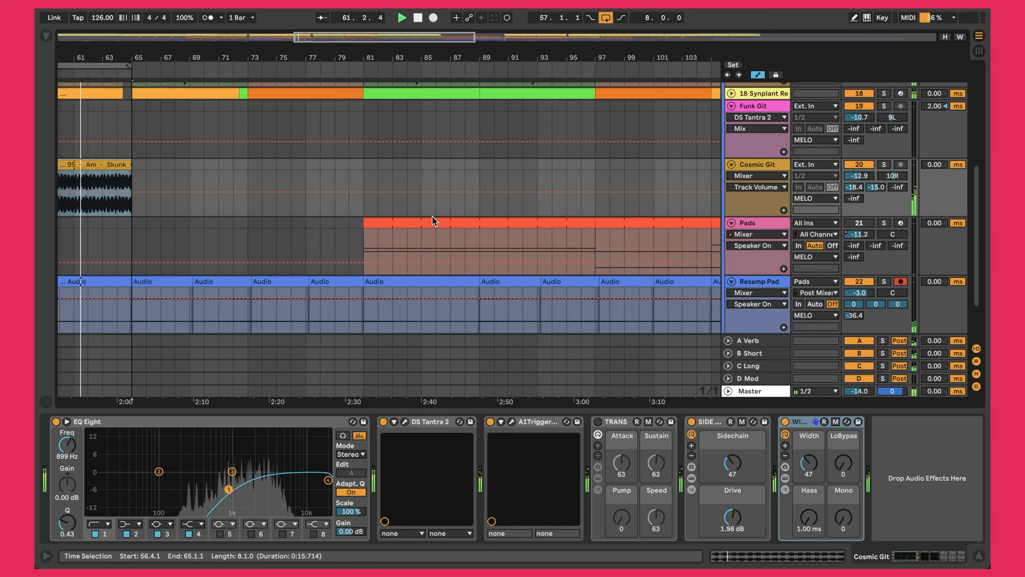
click(433, 223)
key(space)
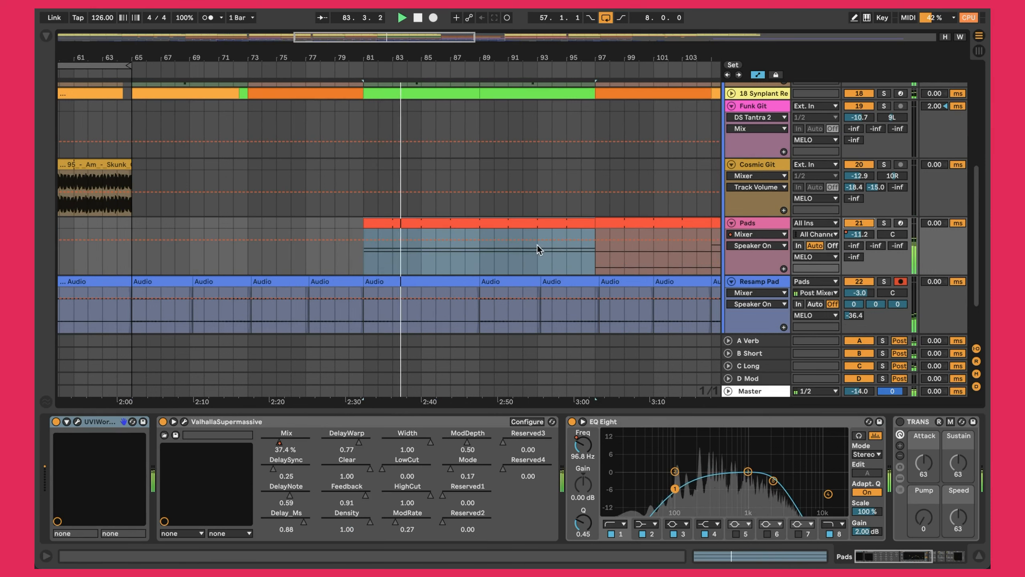
Step: Examine the Pads sound in UVIWorkstation and its ValhallaSupermassive reverb settings
click(77, 422)
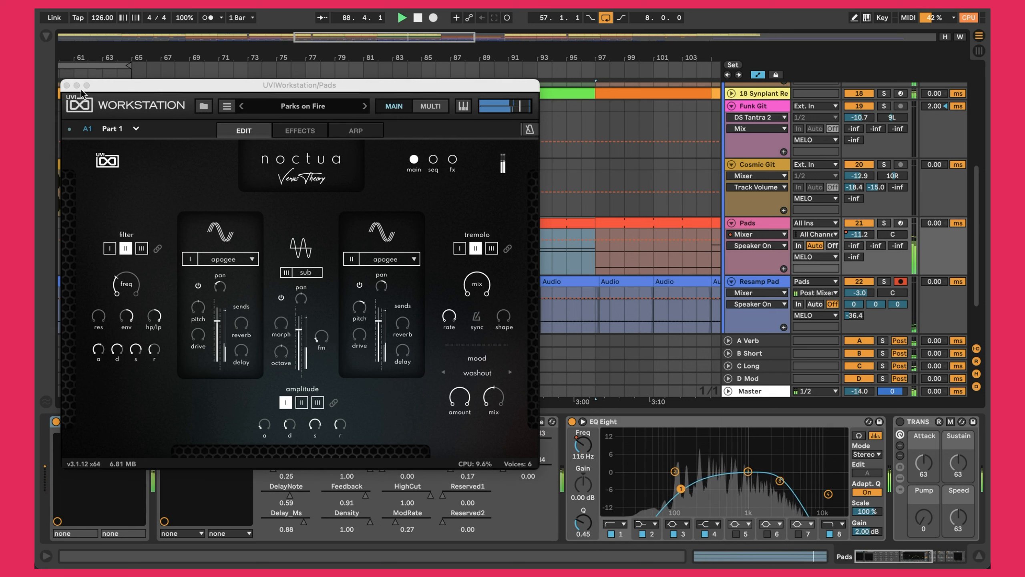
click(65, 85)
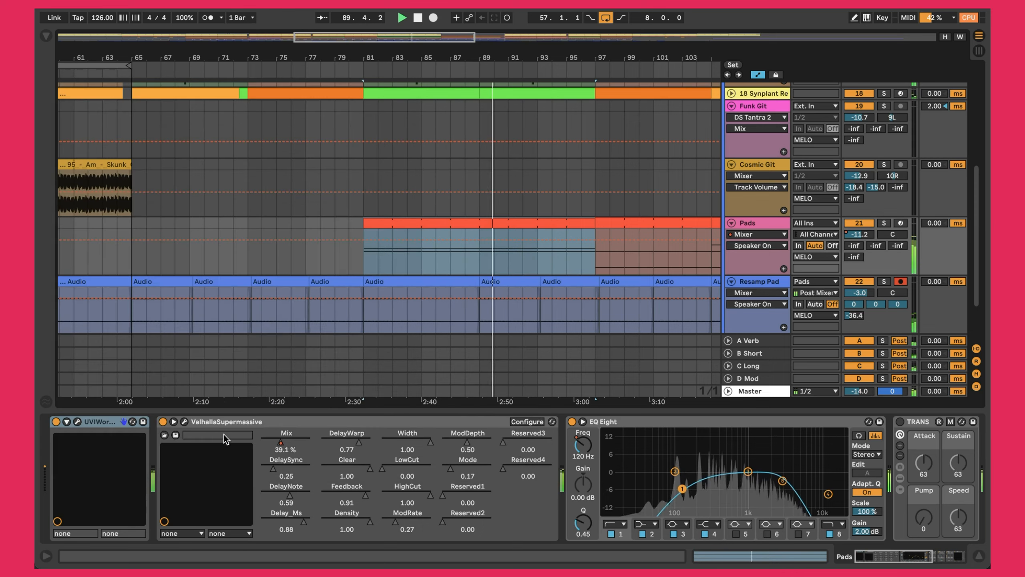
click(184, 422)
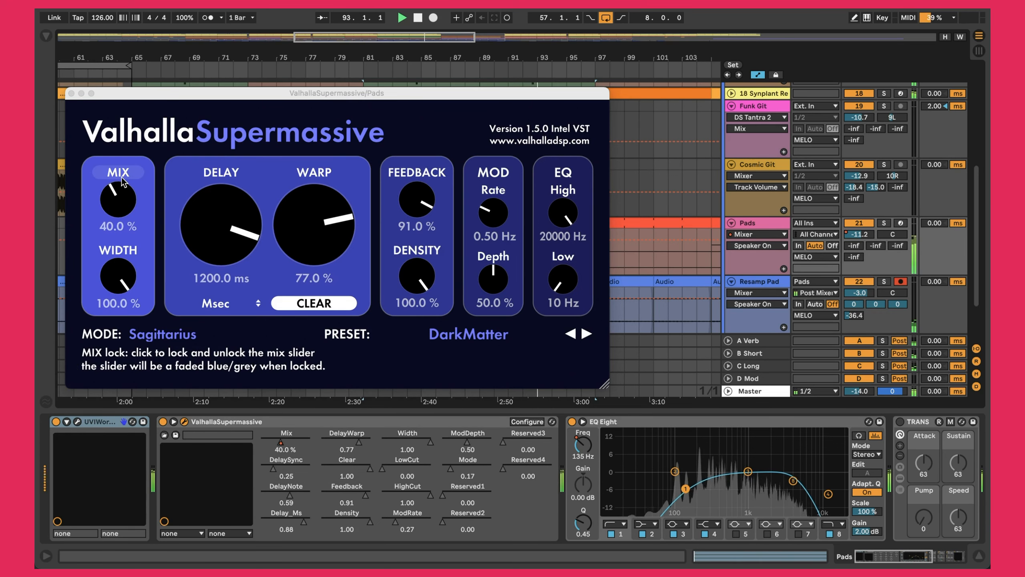
click(70, 94)
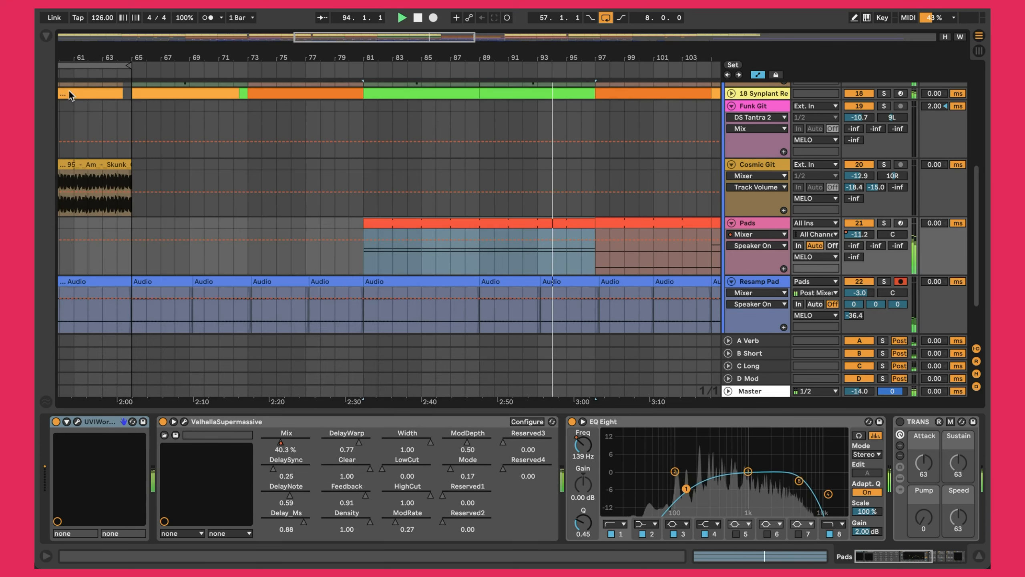
Step: Select the Resamp Pad audio clip at bar 57 and audition it from there
scroll(604, 258, right, 5)
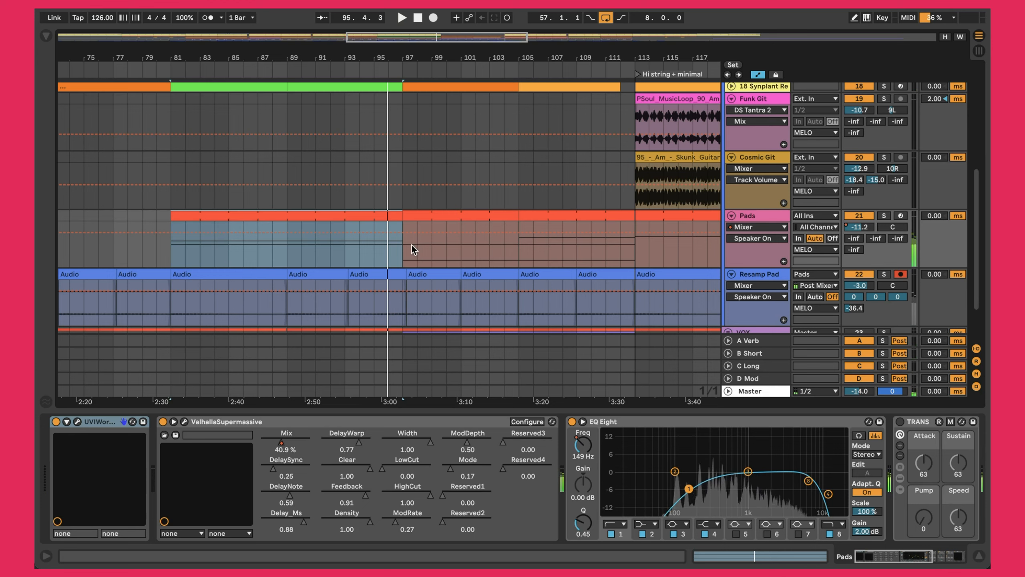
scroll(316, 258, left, 8)
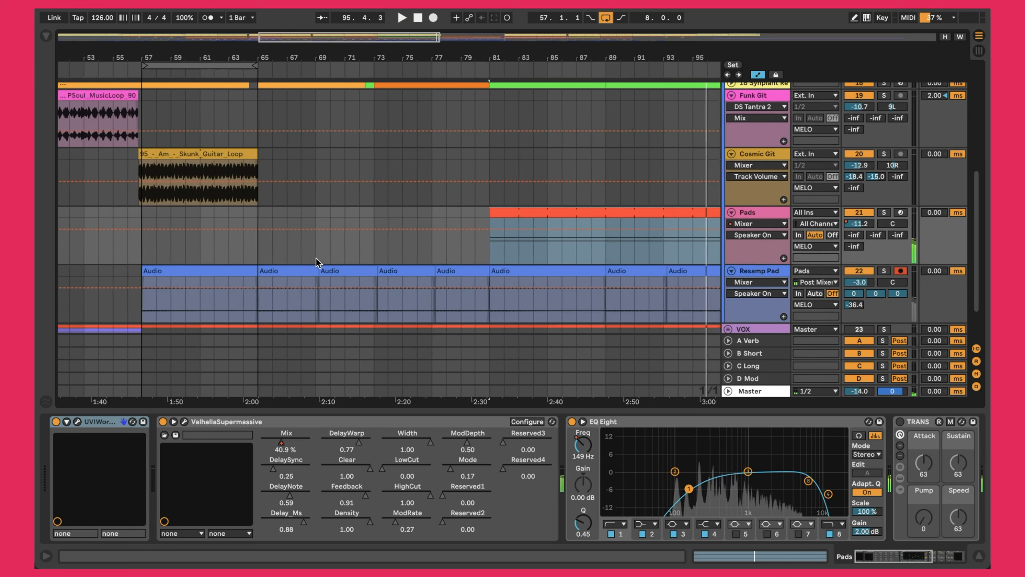
scroll(307, 260, left, 2)
click(243, 271)
key(space)
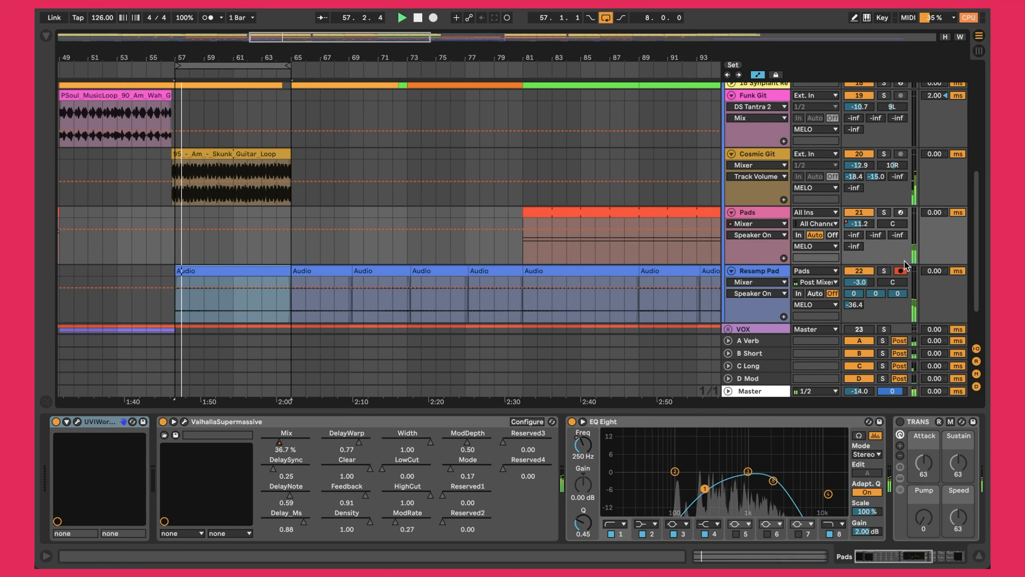
scroll(512, 274, left, 4)
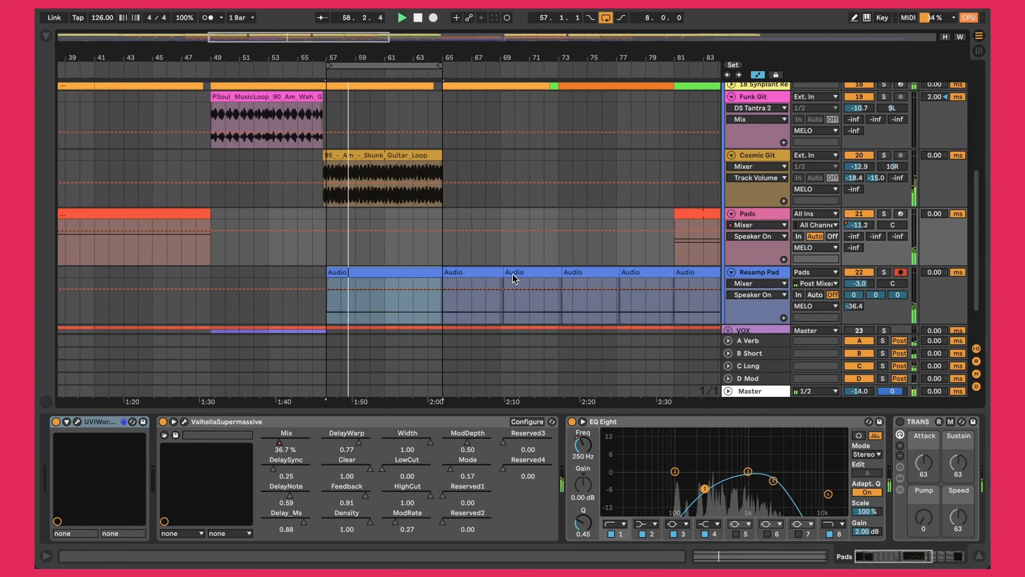
Step: Collapse the MELO group and expand the VOX group to show its individual vocal tracks
scroll(513, 275, left, 2)
scroll(513, 274, down, 3)
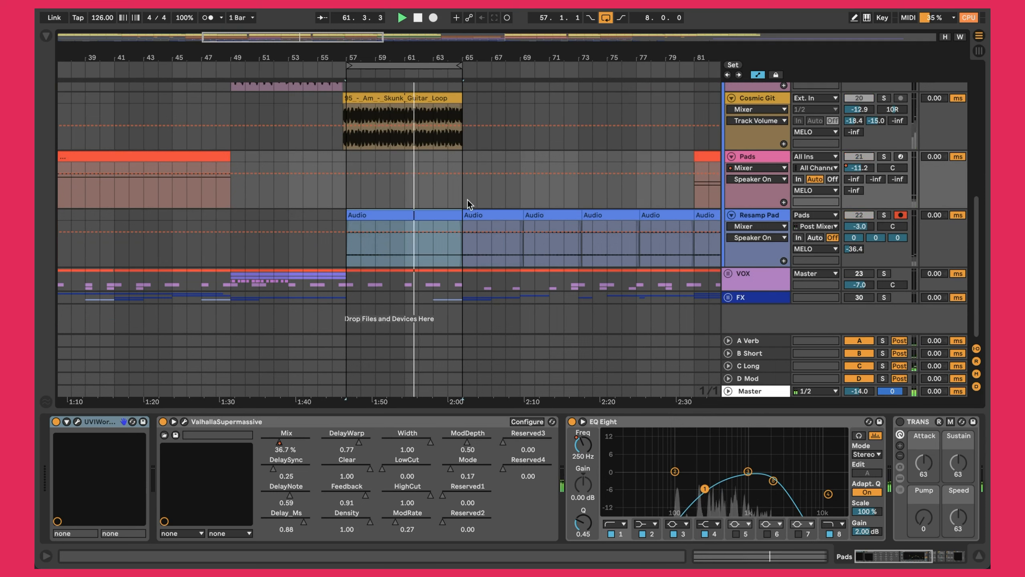
scroll(470, 204, up, 1)
scroll(468, 203, up, 10)
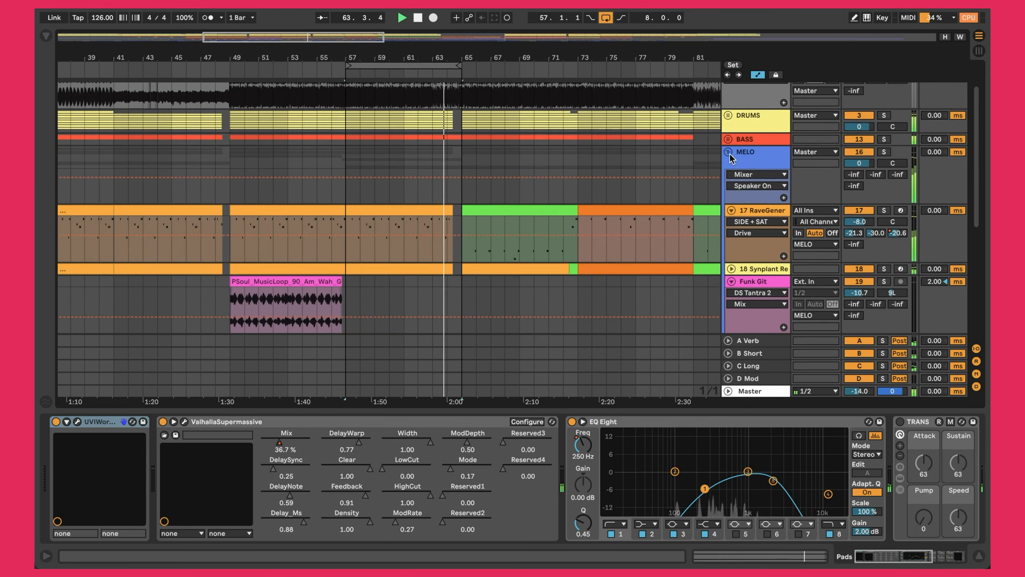
click(729, 153)
click(728, 219)
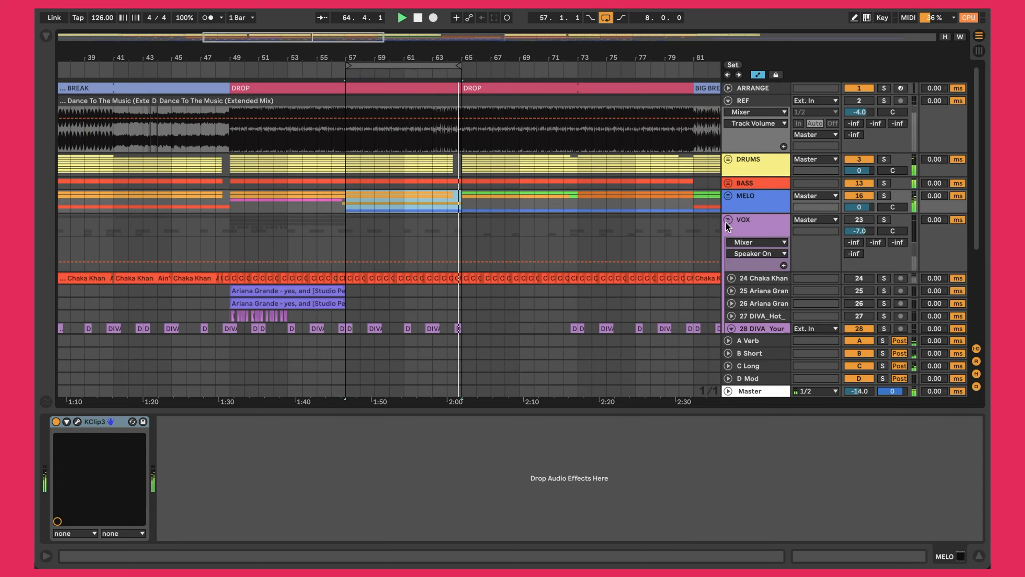
Step: Activate the VOX group and audition it with the loop from bar 57 to 65
scroll(726, 222, down, 5)
scroll(727, 226, up, 2)
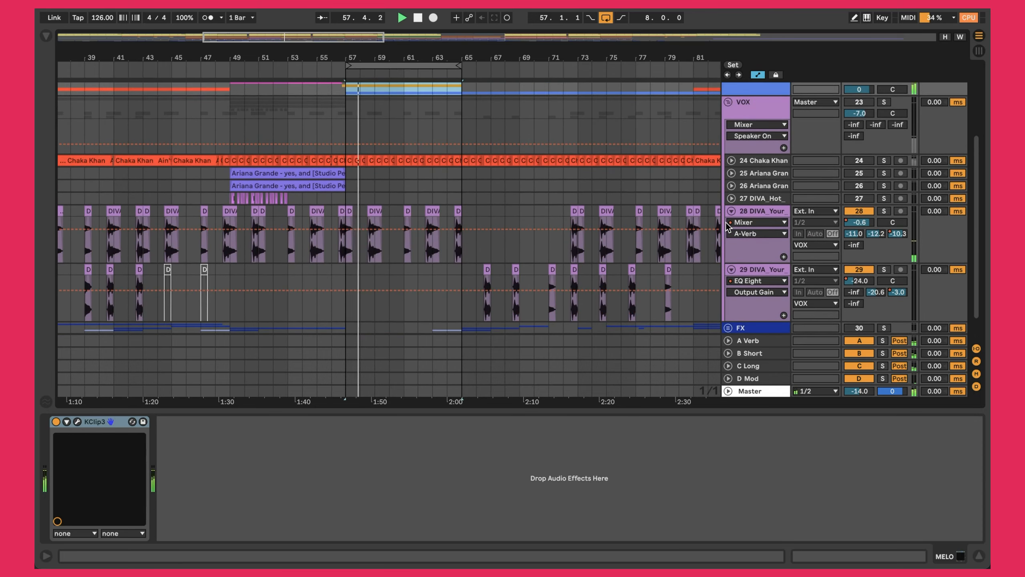
click(858, 102)
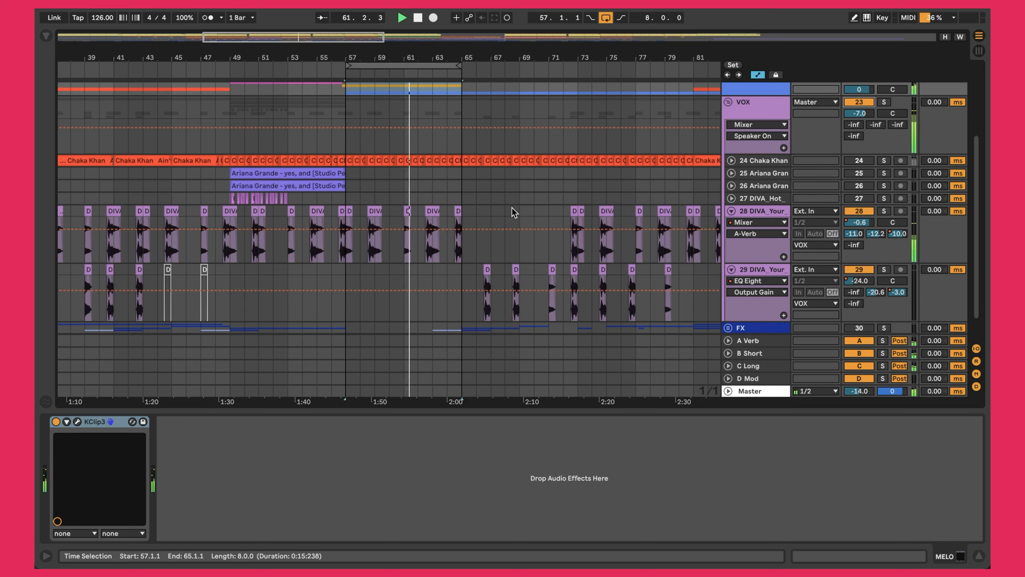
Step: Examine the 29 DIVA_Your track's device chain and its earlier clips around bars 18 to 45
scroll(555, 213, down, 2)
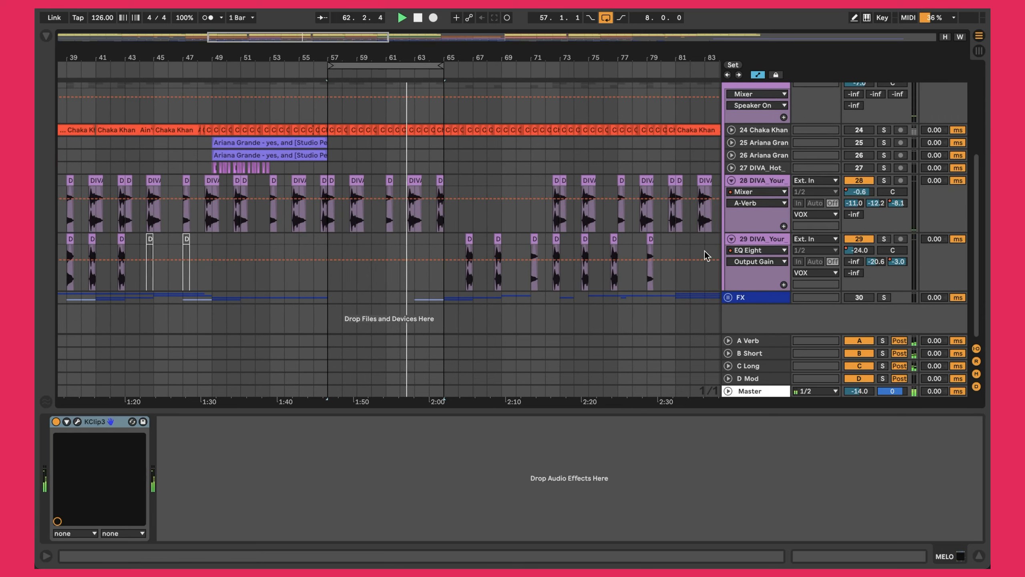
click(762, 239)
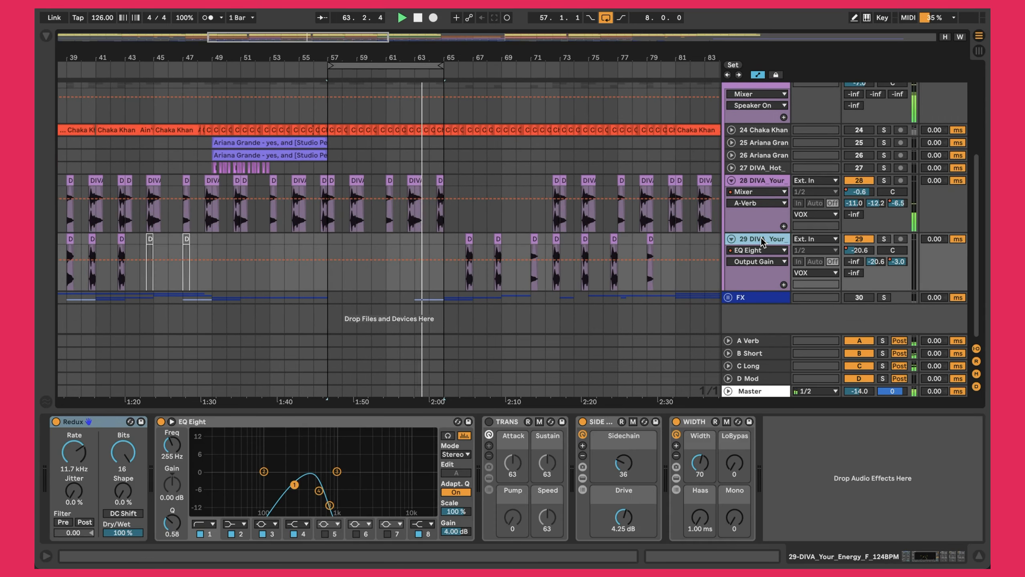
scroll(468, 244, left, 10)
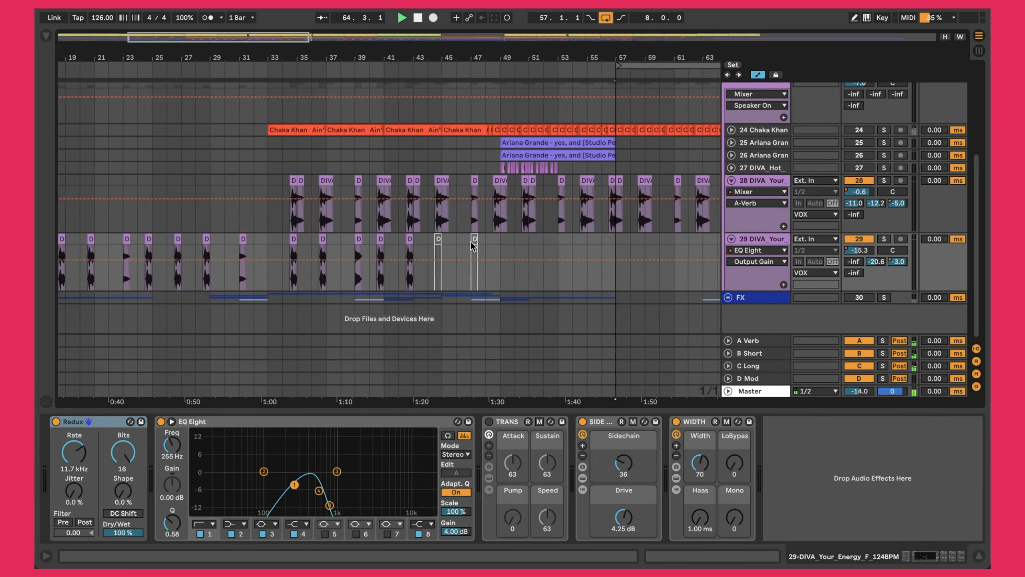
scroll(473, 245, left, 3)
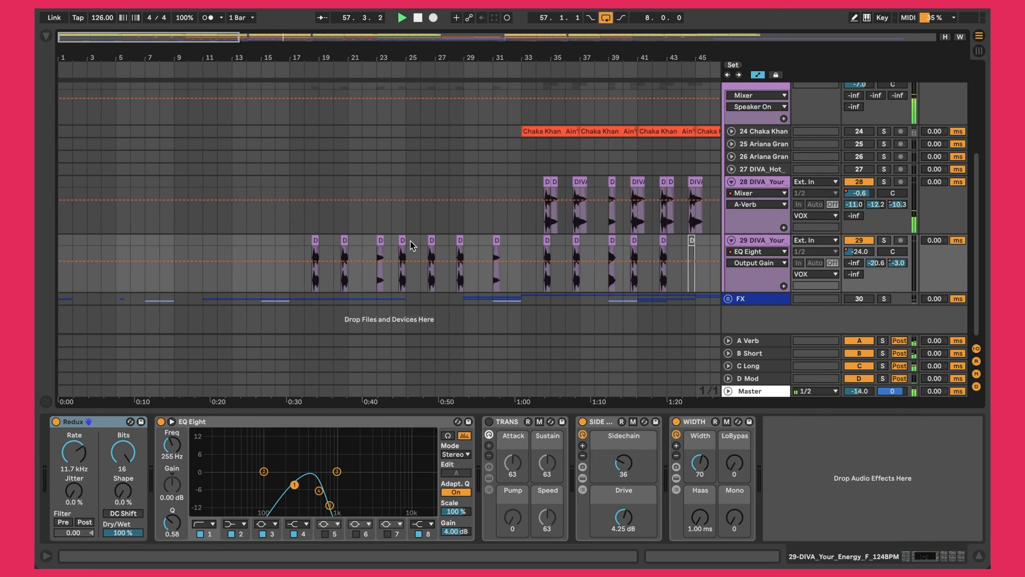
Step: Play the arrangement from bar 26 on the 29 DIVA_Your track
shift+click(426, 242)
key(space)
key(space)
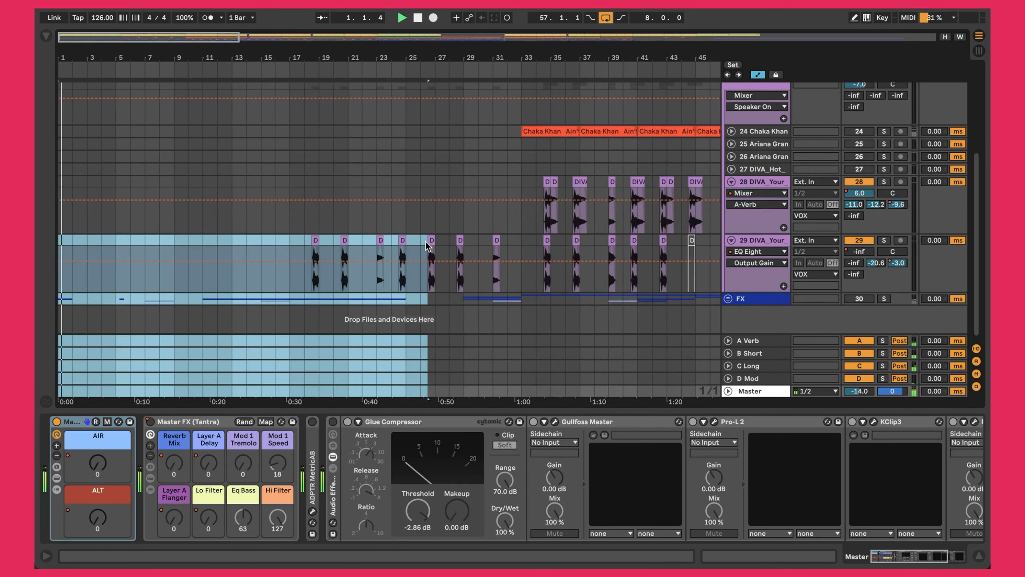
click(418, 241)
key(space)
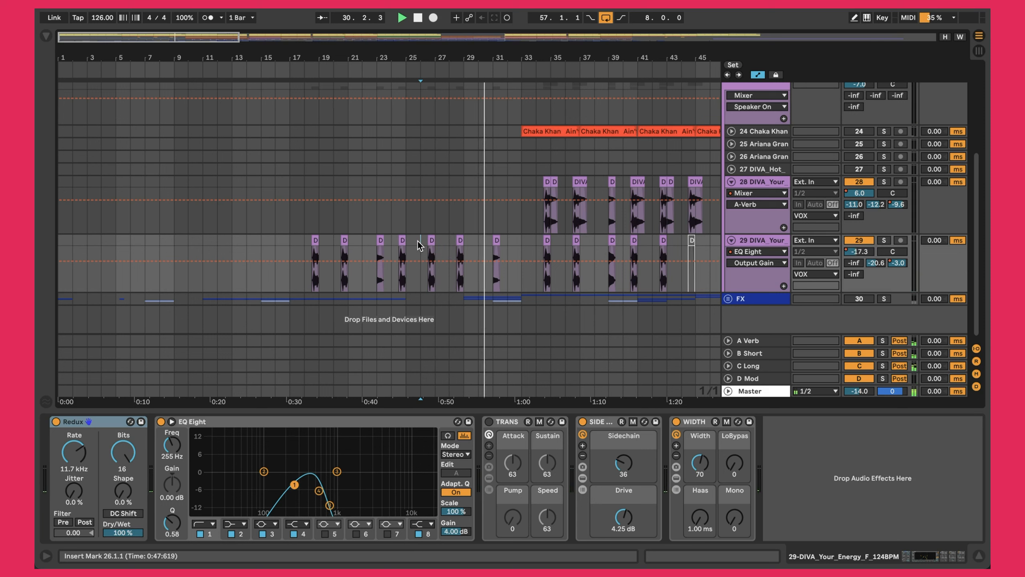
Step: Move the eight-bar loop to the start of the first drop, from bar 49 to 57
drag(433, 60, 273, 60)
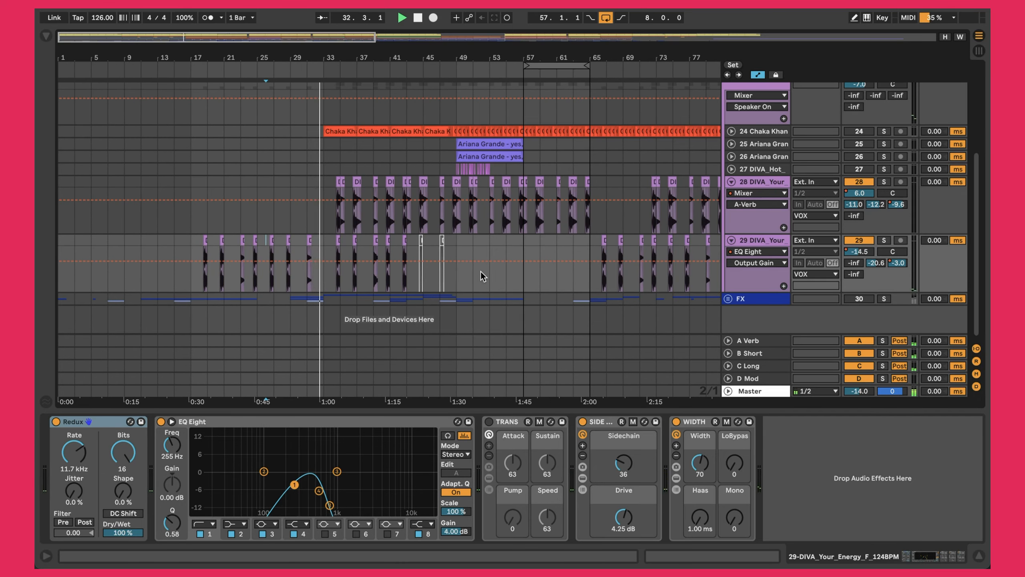
scroll(526, 253, up, 3)
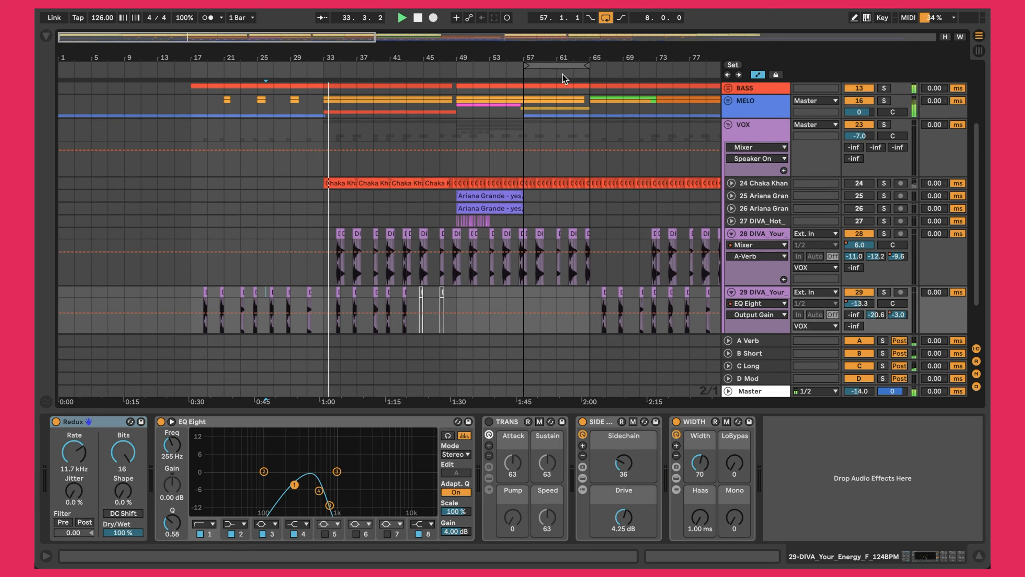
click(579, 66)
drag(578, 65, 495, 64)
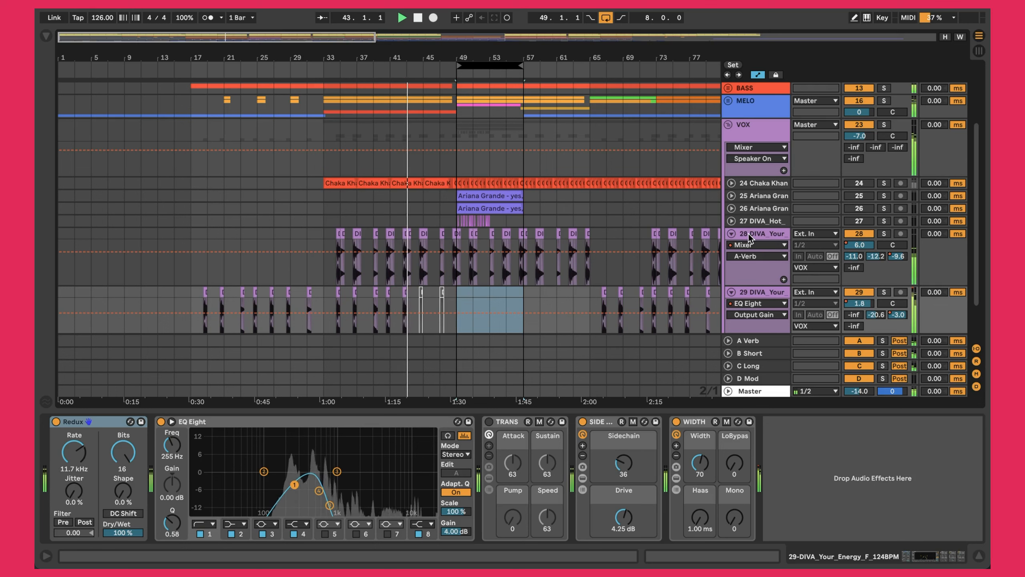
Step: Deactivate the 28 and 29 DIVA_Your tracks in the VOX group
scroll(492, 262, down, 2)
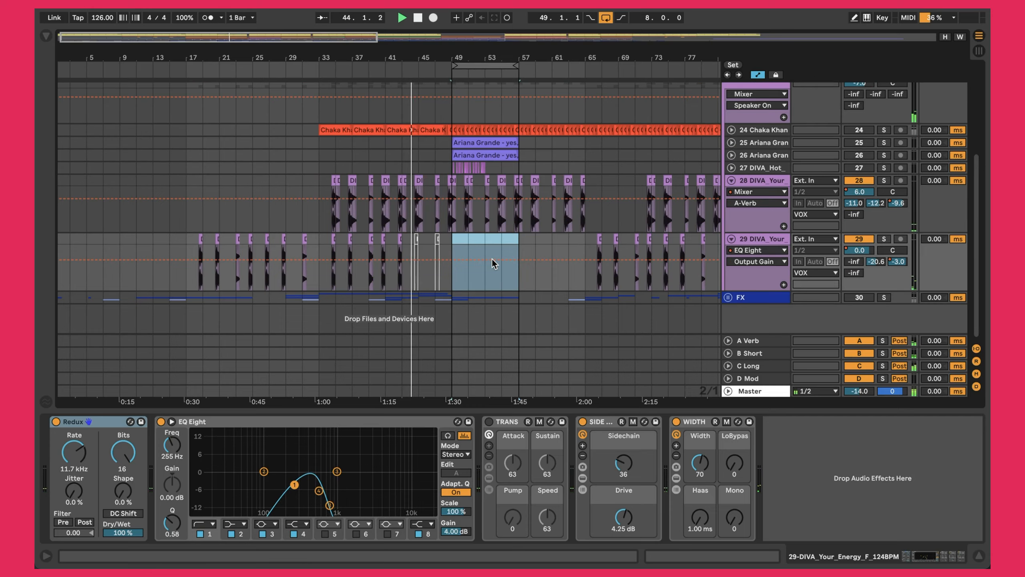
scroll(487, 170, up, 5)
scroll(487, 166, up, 1)
scroll(486, 167, down, 5)
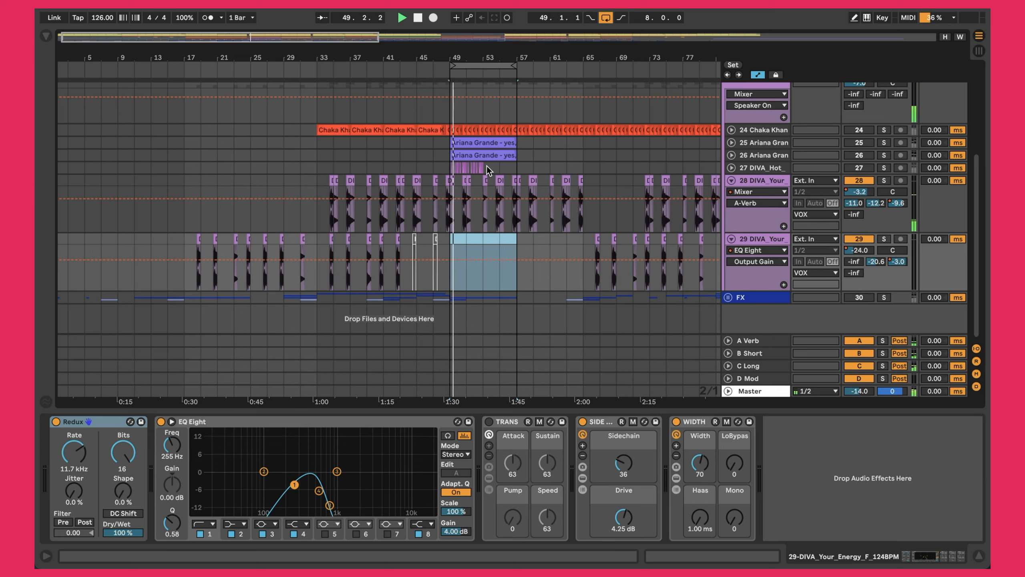
click(865, 239)
click(861, 181)
Step: Expand the 24 Chaka Khan track, activate it and audition its vocal clips in the loop
scroll(633, 192, up, 1)
scroll(634, 192, up, 2)
click(731, 169)
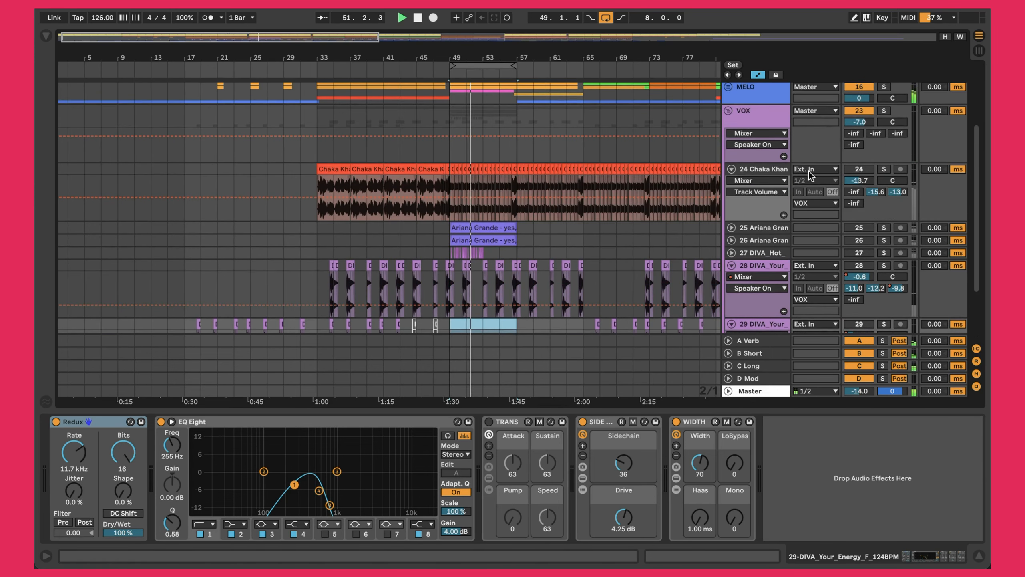
click(860, 170)
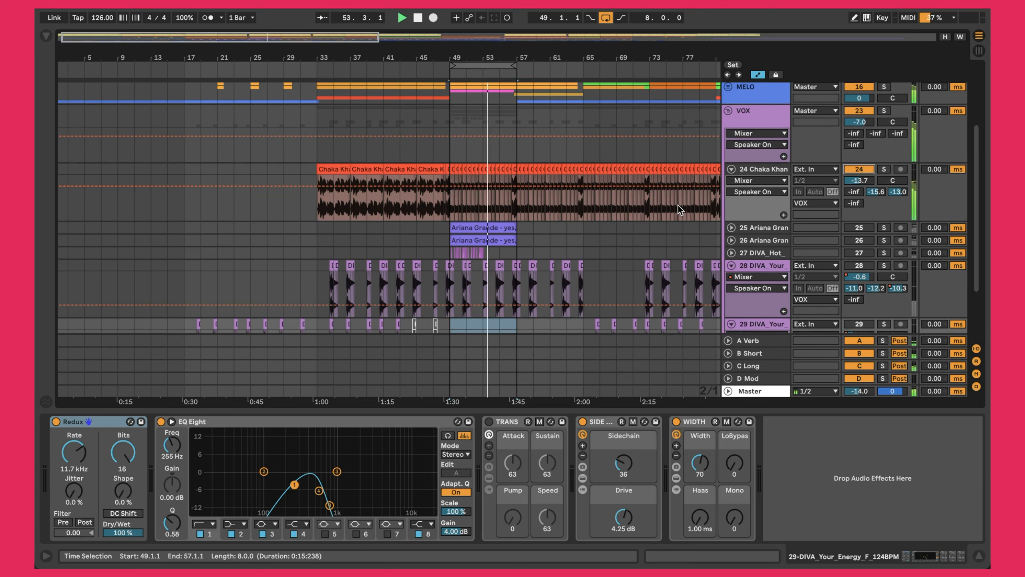
key(s)
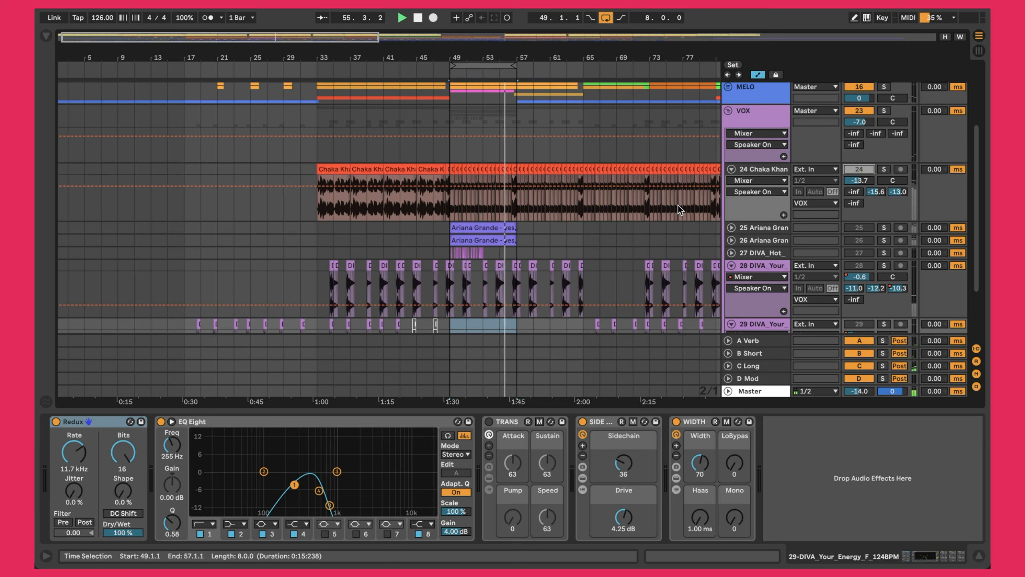
key(0)
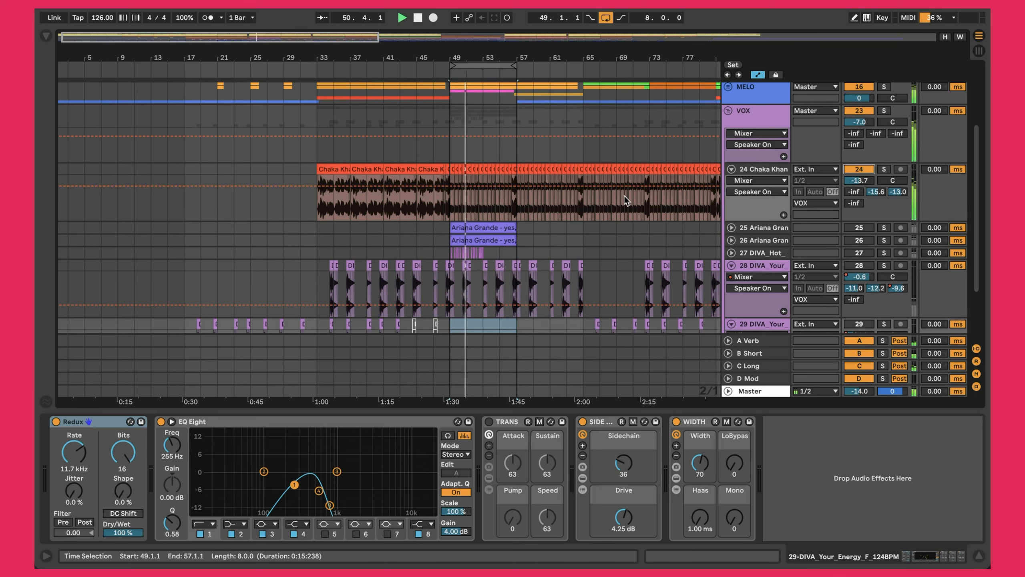
Step: Deactivate the 24 Chaka Khan track, and activate and expand the 25 Ariana Gran track
scroll(624, 195, down, 1)
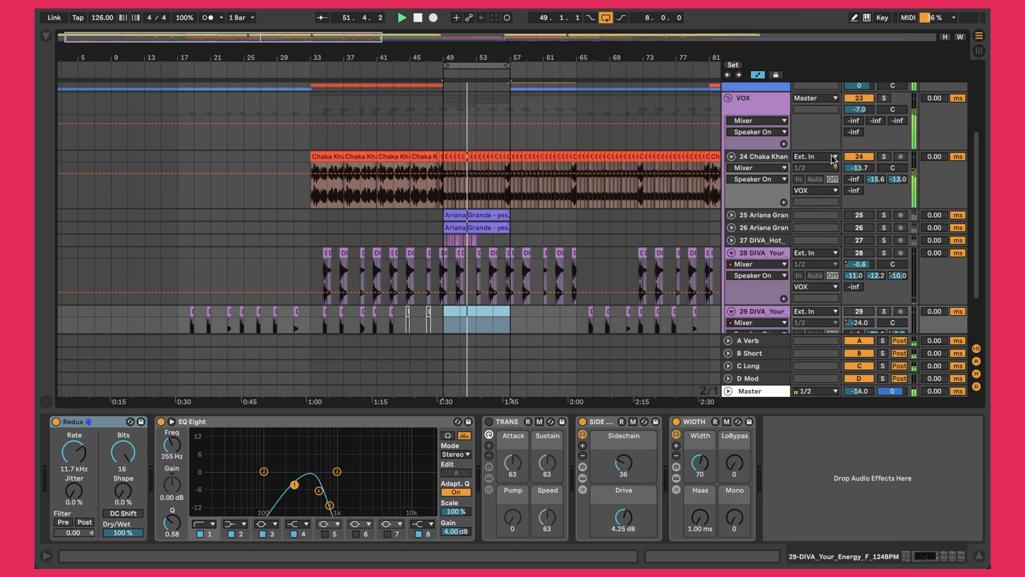
click(859, 156)
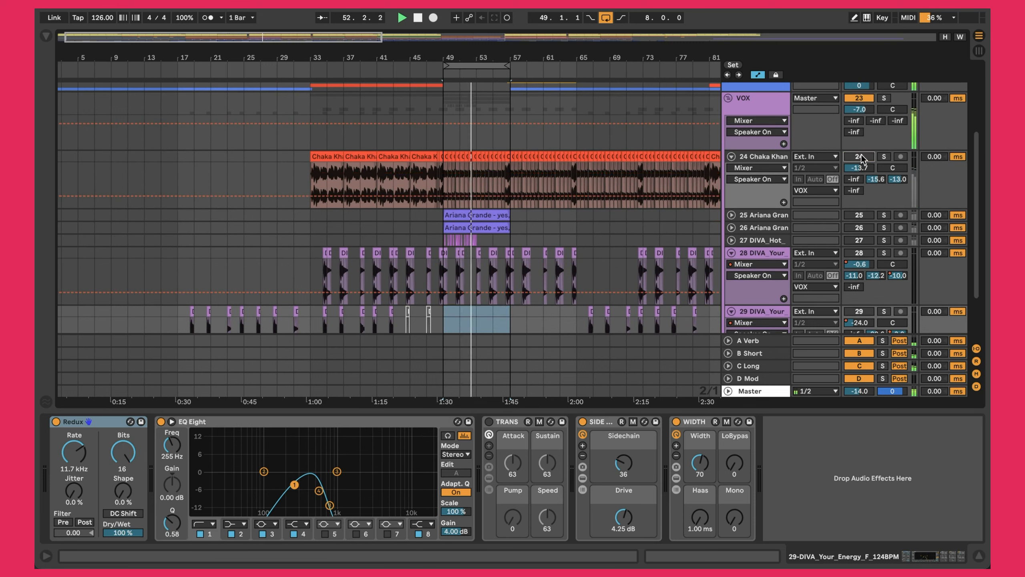
click(861, 216)
click(732, 215)
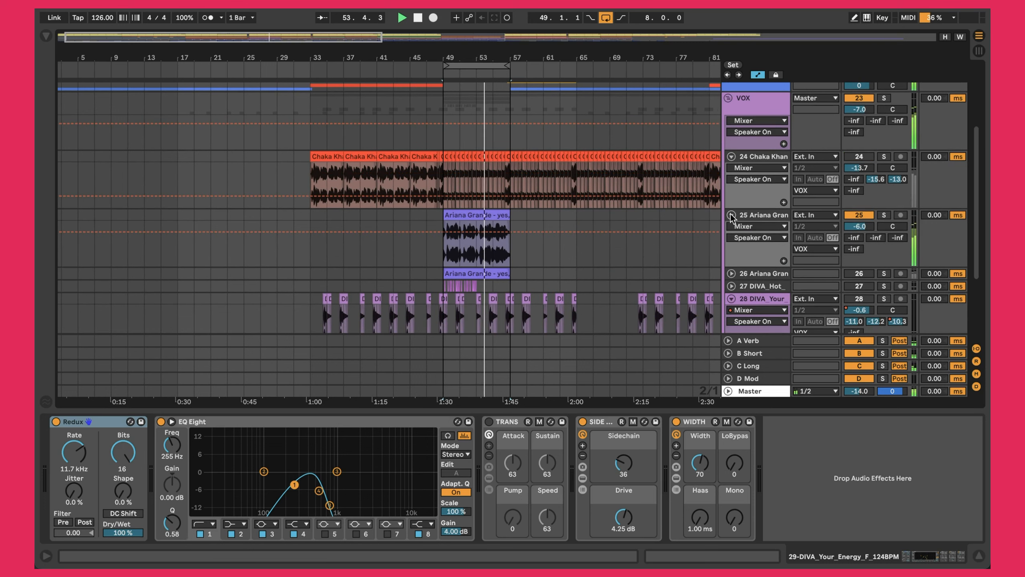
Step: Deactivate the 25 Ariana Gran track, and expand and activate the 27 DIVA_Hot_ track
scroll(759, 219, down, 3)
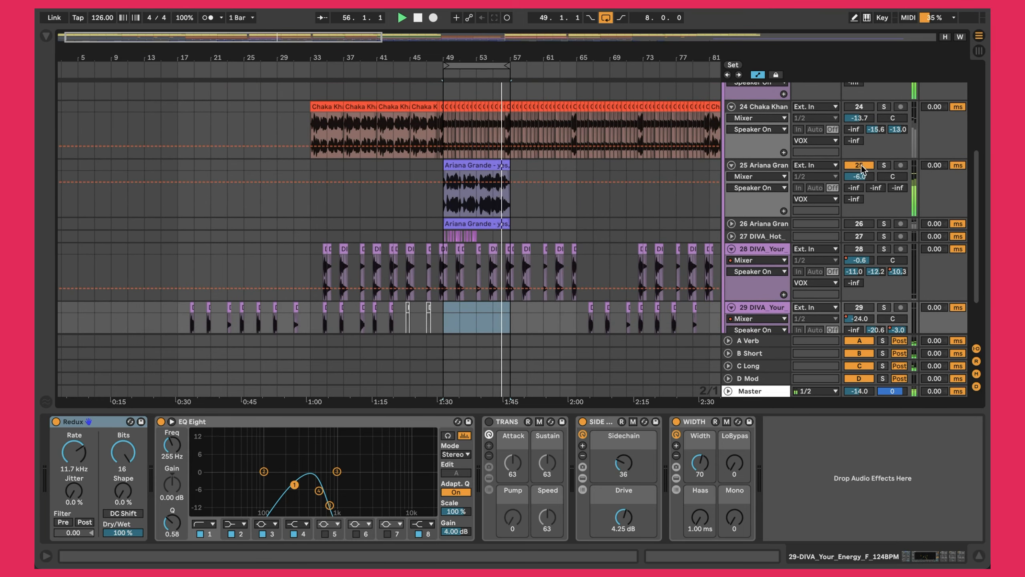
scroll(700, 188, down, 3)
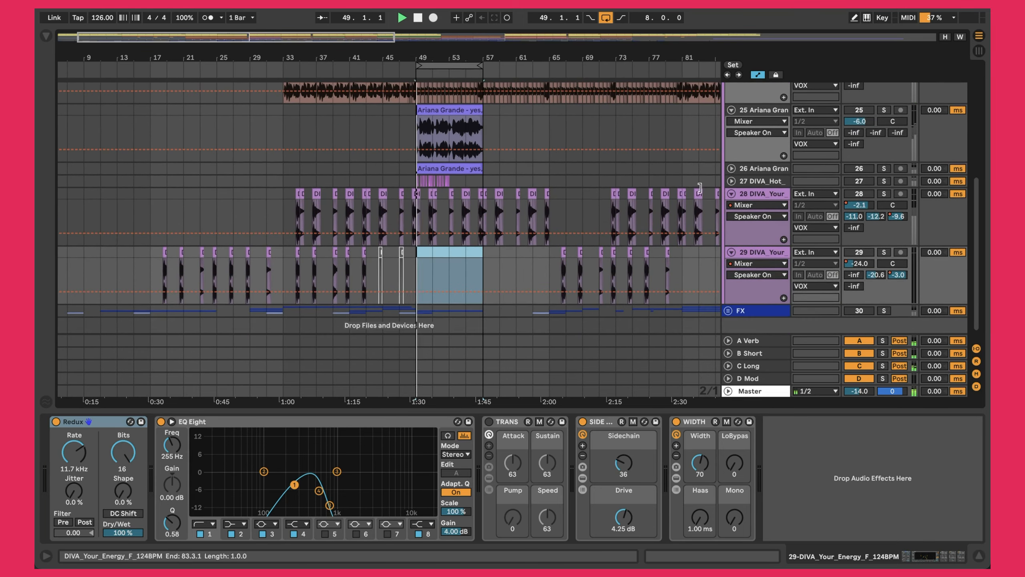
click(732, 181)
click(851, 181)
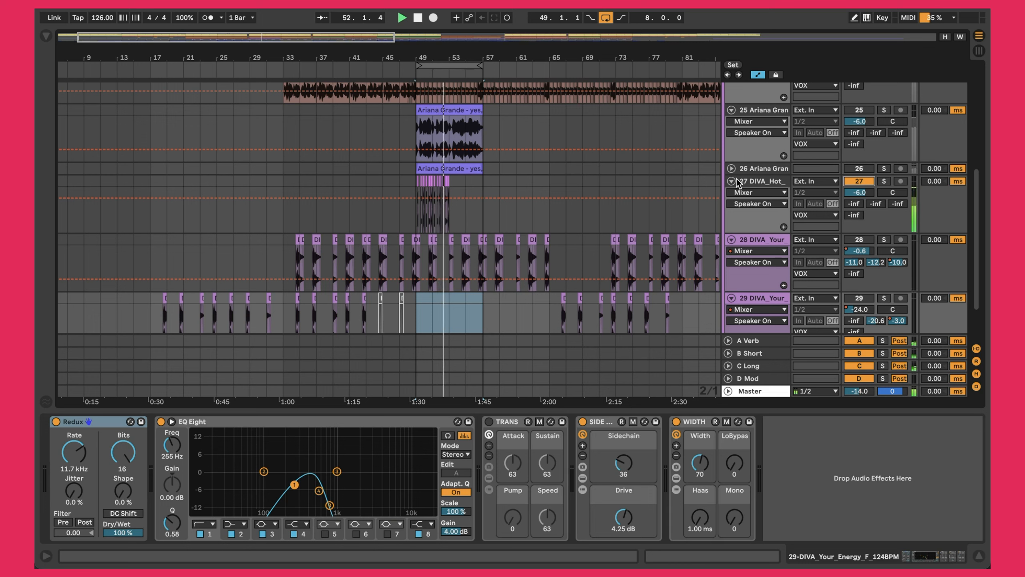
Step: Deactivate the 27 DIVA_Hot_ track and reactivate the 28 and 29 DIVA_Your tracks
click(855, 183)
click(858, 240)
scroll(852, 242, down, 2)
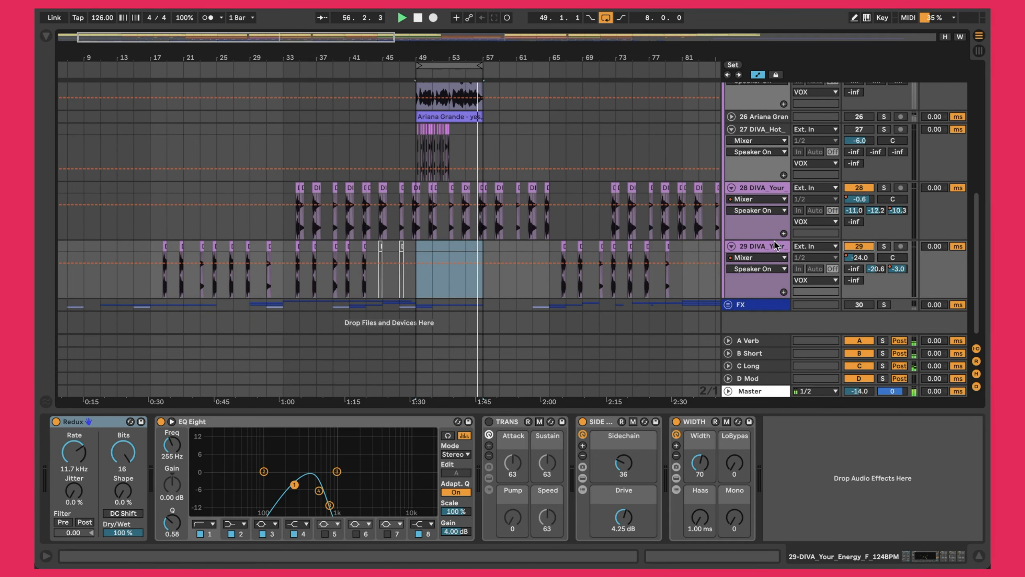
Step: Collapse the VOX group to return to the overview of all track groups
scroll(634, 201, up, 3)
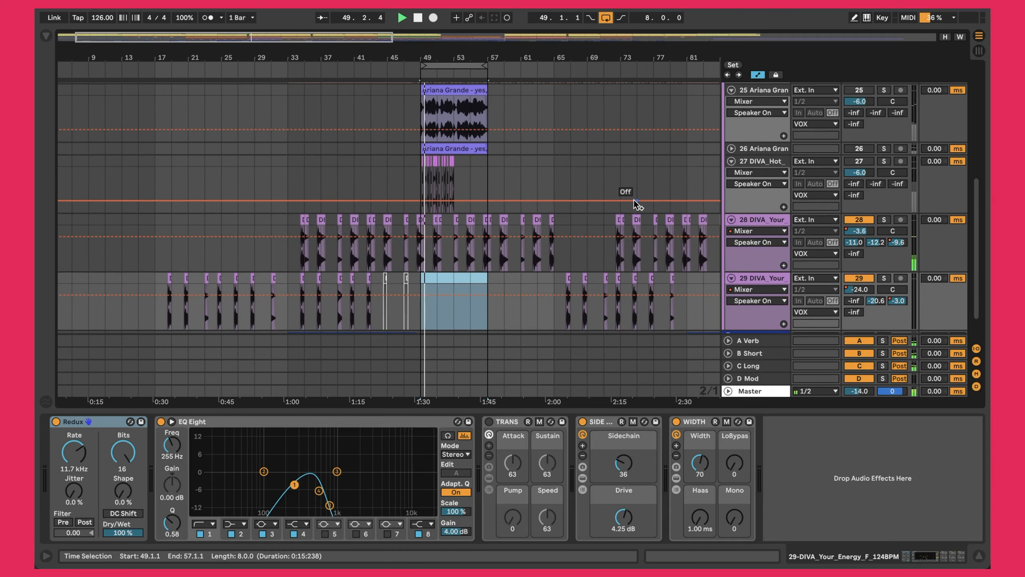
scroll(634, 201, up, 3)
scroll(658, 173, up, 2)
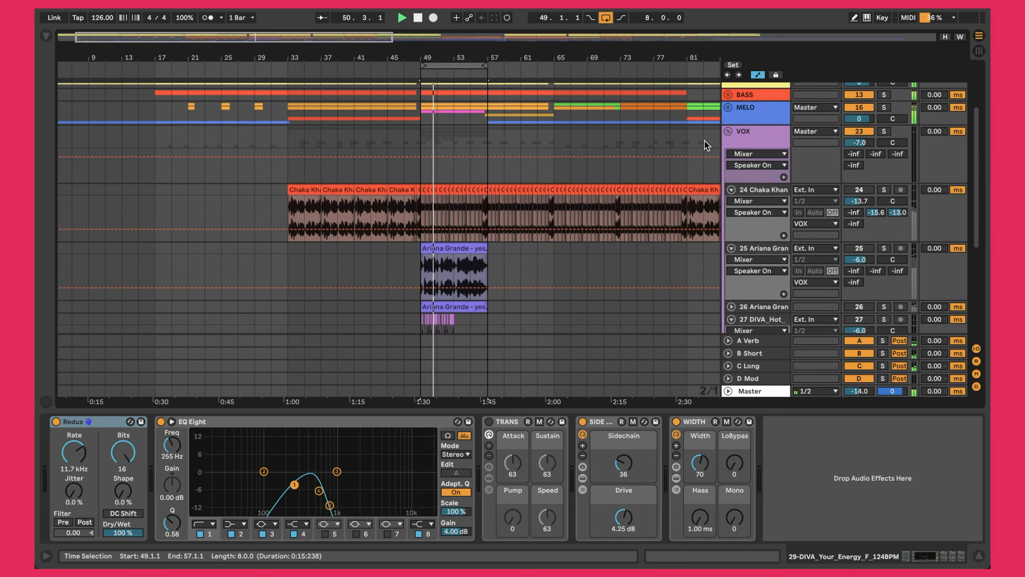
click(730, 130)
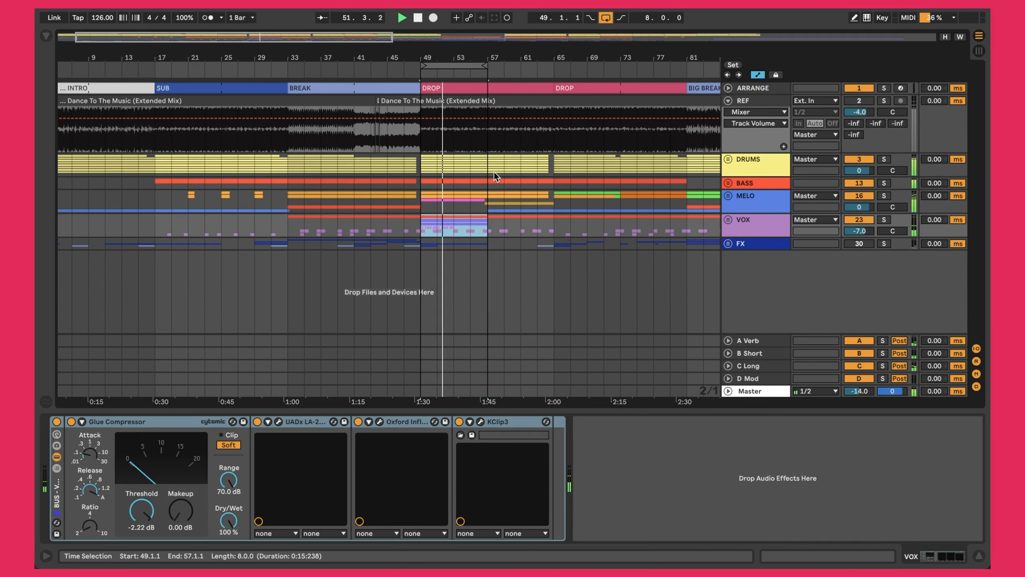